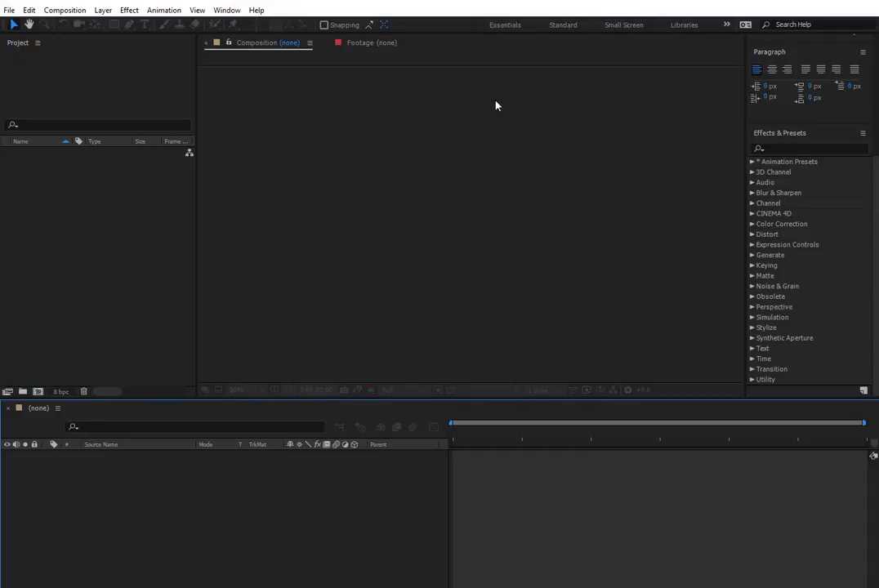
# Step: Create a new composition named "Text" with a cyan background color
pyautogui.click(72, 9)
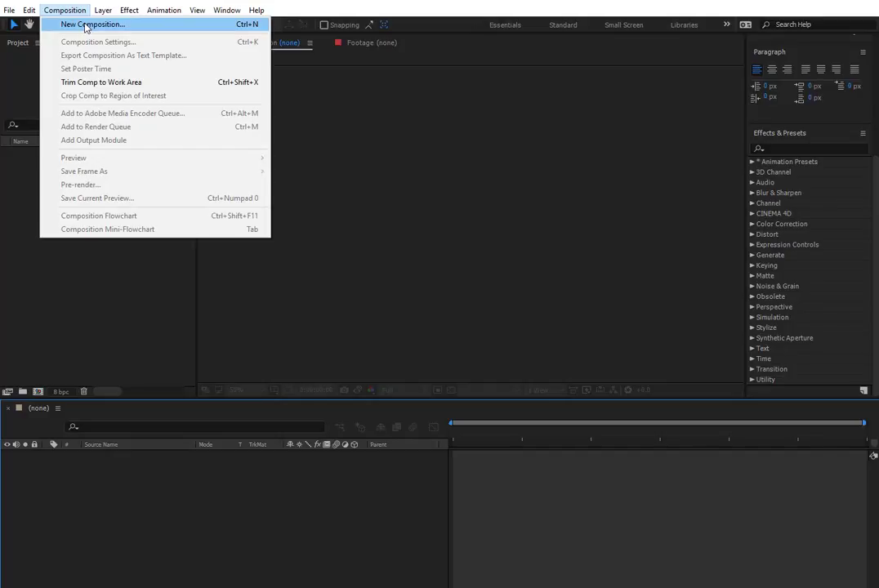
pyautogui.click(86, 25)
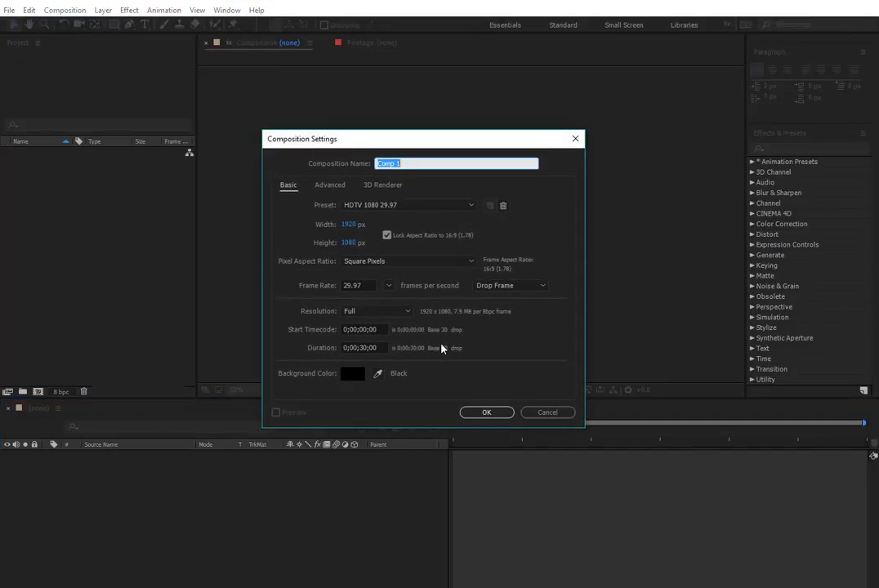
pyautogui.write('te')
pyautogui.click(352, 380)
pyautogui.click(414, 304)
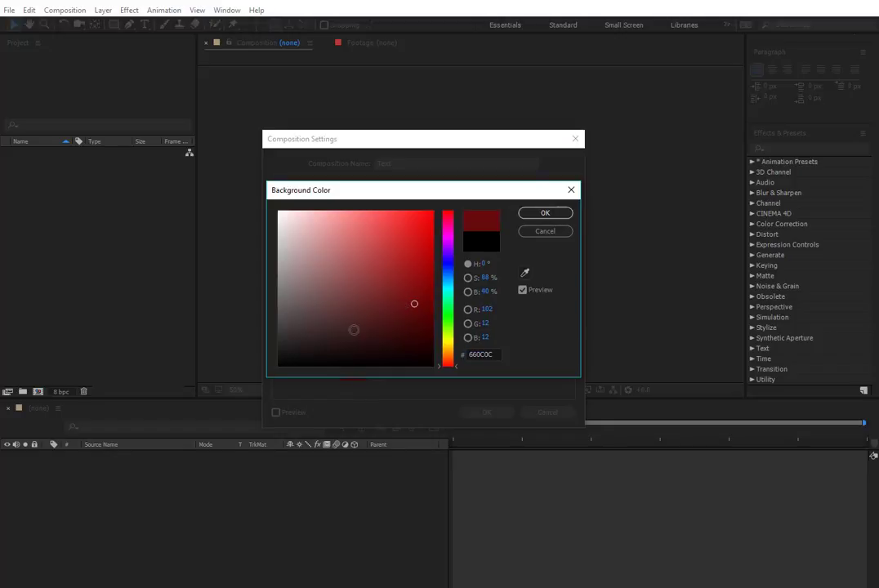
pyautogui.click(447, 313)
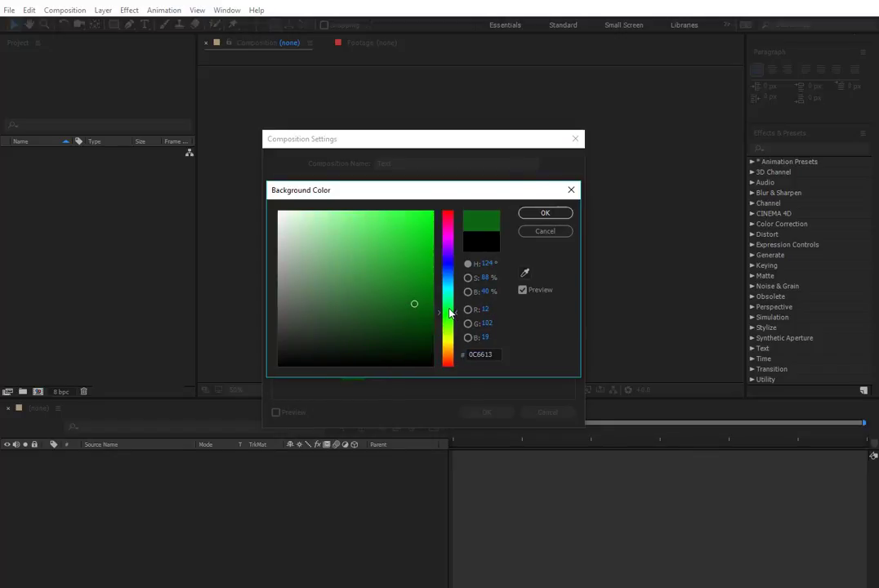
pyautogui.click(449, 293)
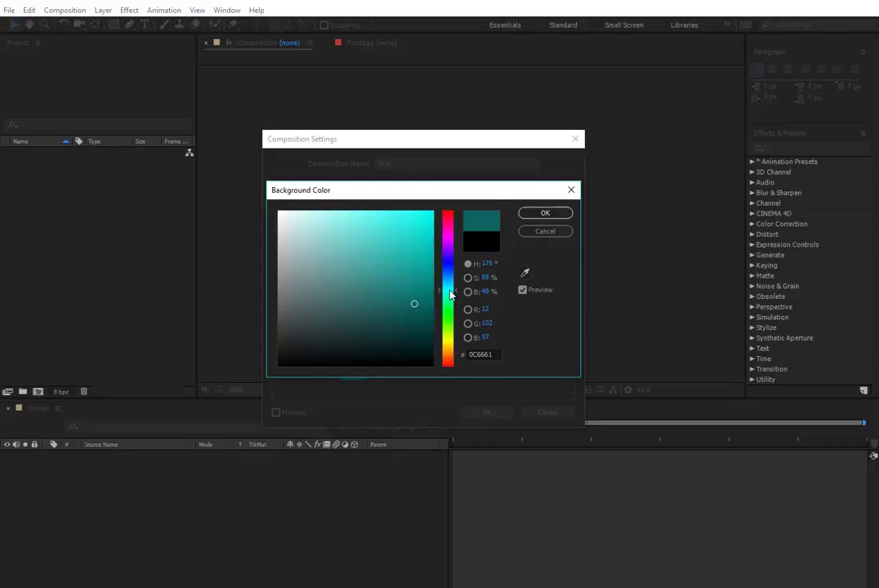
pyautogui.click(421, 272)
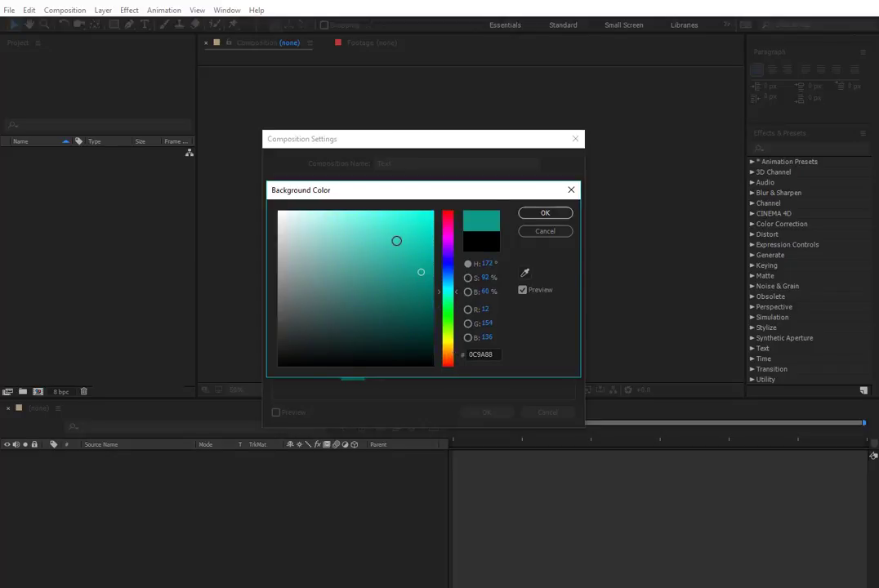
pyautogui.click(525, 213)
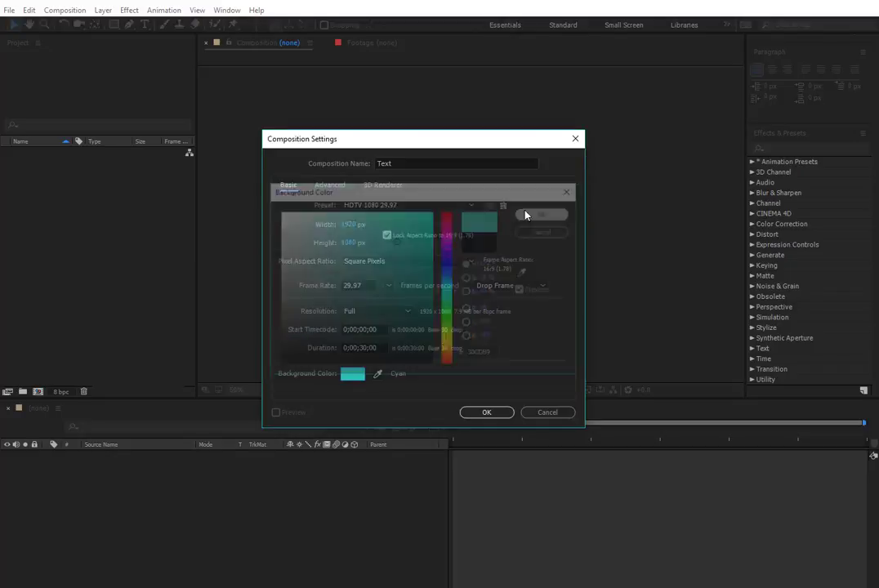
pyautogui.click(486, 411)
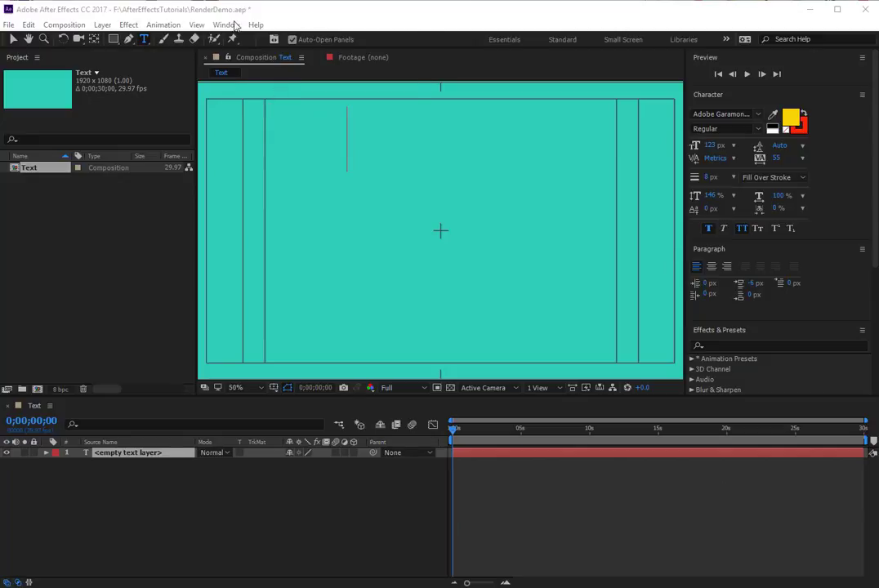
# Step: Switch the workspace layout to Text
pyautogui.click(225, 25)
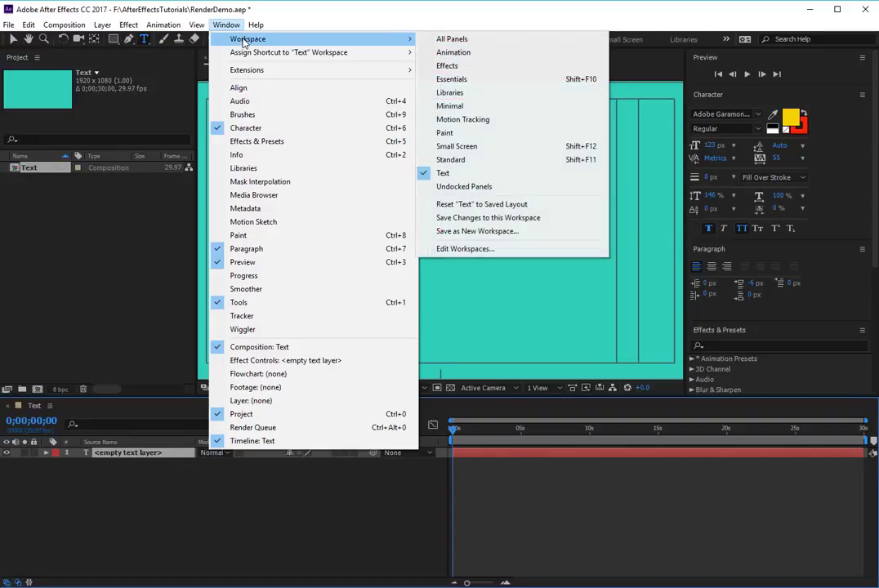
pyautogui.click(449, 173)
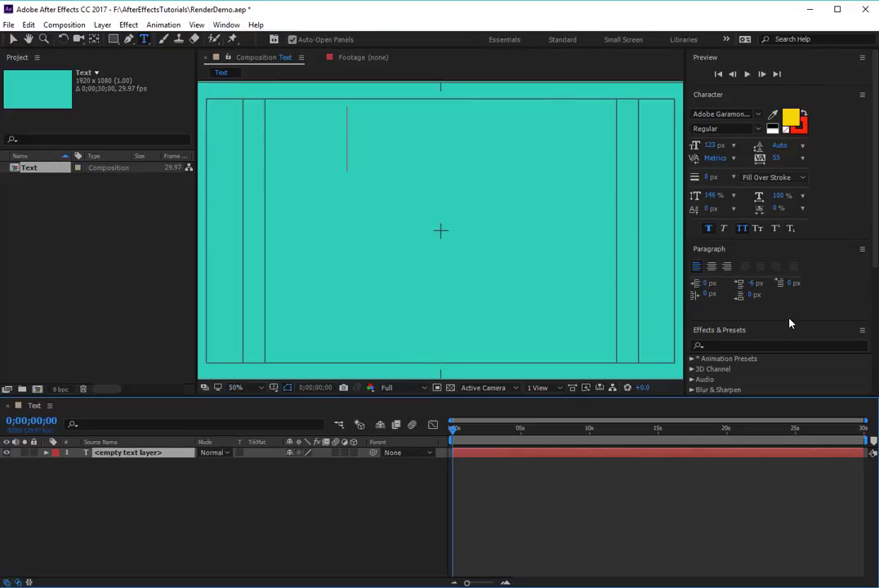
pyautogui.click(726, 40)
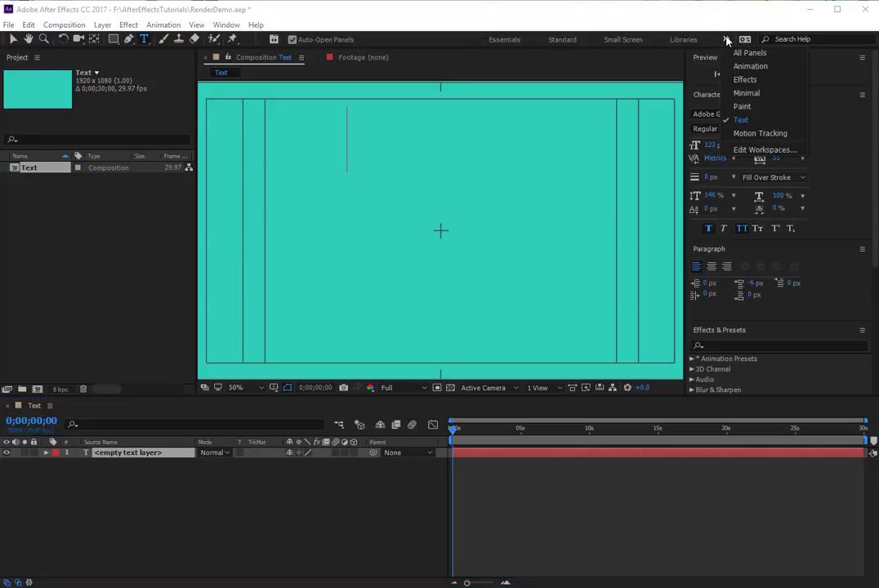
pyautogui.click(741, 120)
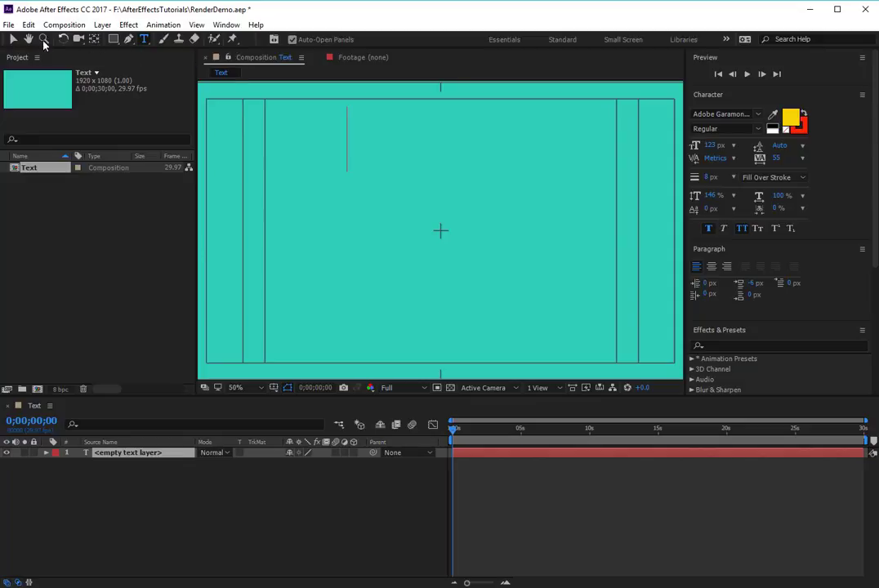
pyautogui.click(147, 39)
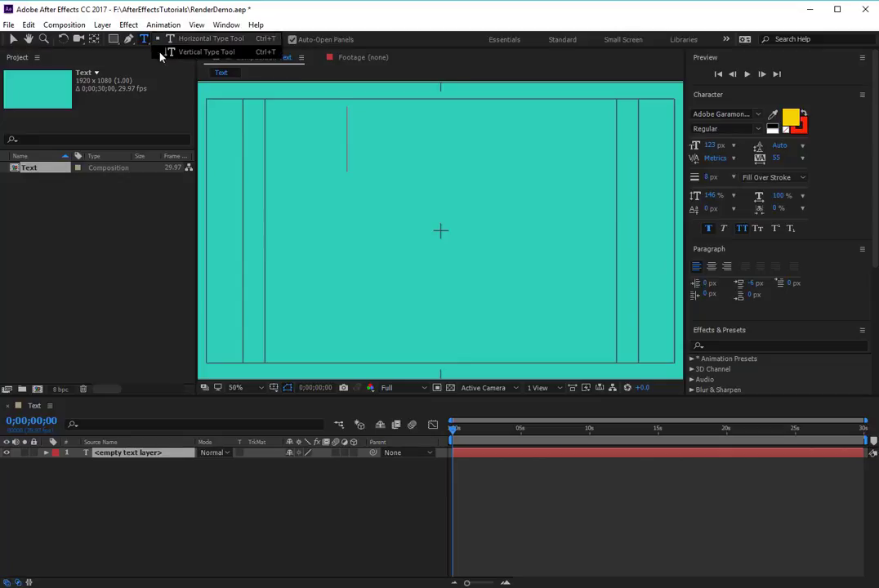
pyautogui.click(146, 41)
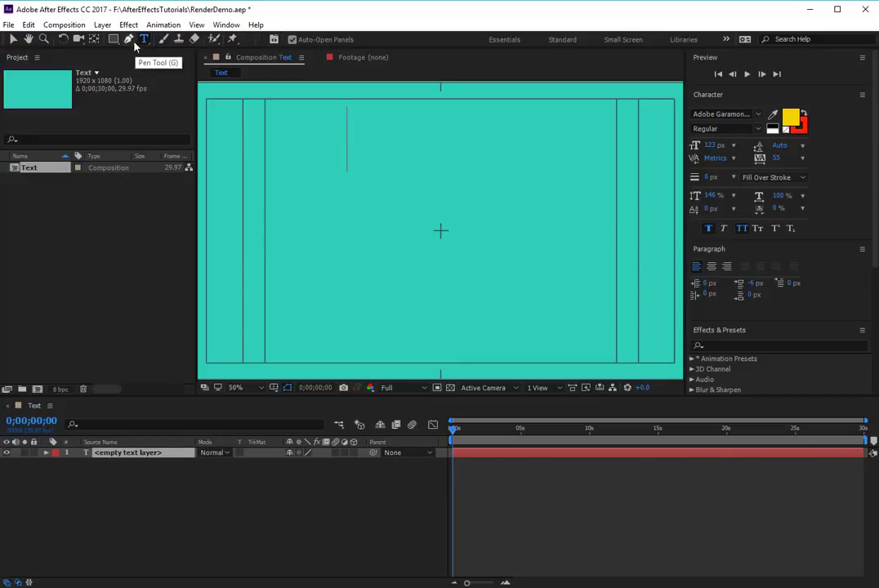
pyautogui.click(135, 46)
pyautogui.click(134, 47)
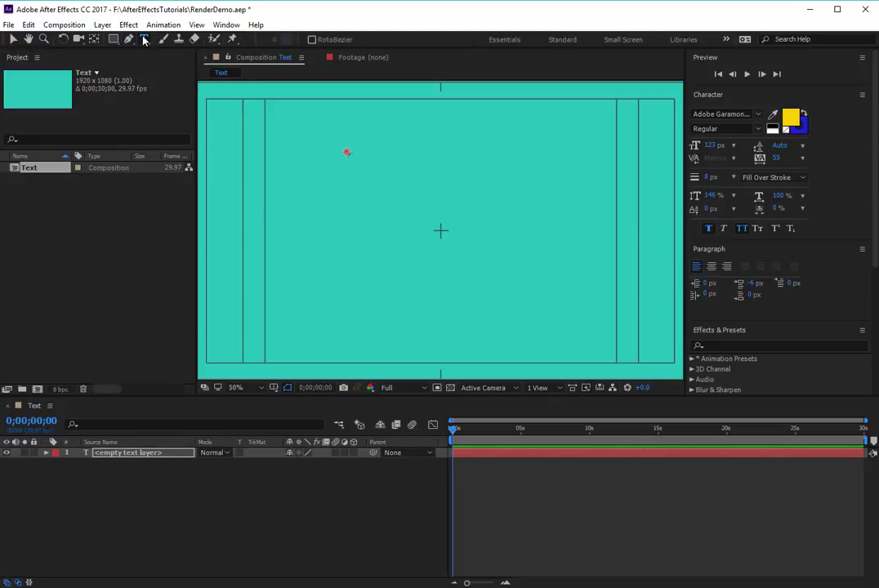
# Step: Add a horizontal text layer reading "My Portfolio" in the upper part of the composition and move it left so the whole title fits
pyautogui.click(144, 38)
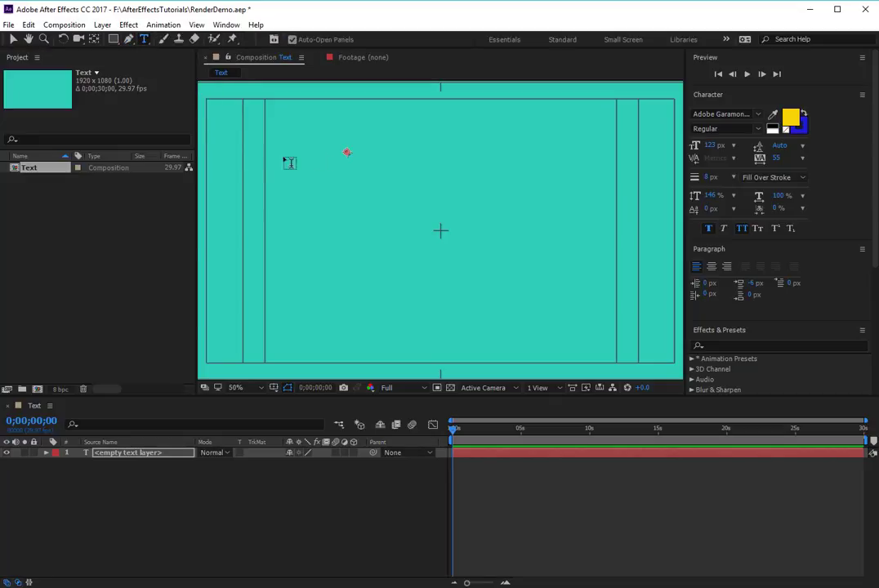
pyautogui.click(454, 156)
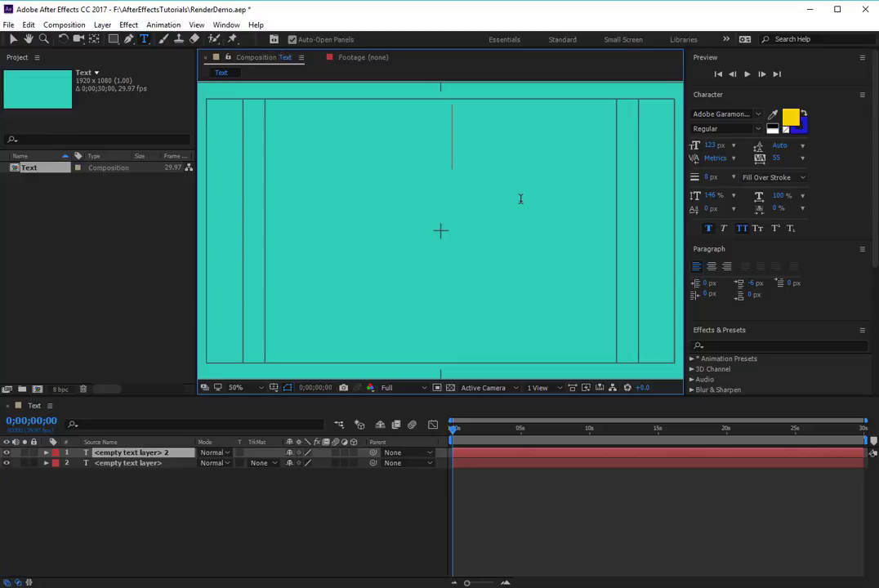
pyautogui.write('My Por')
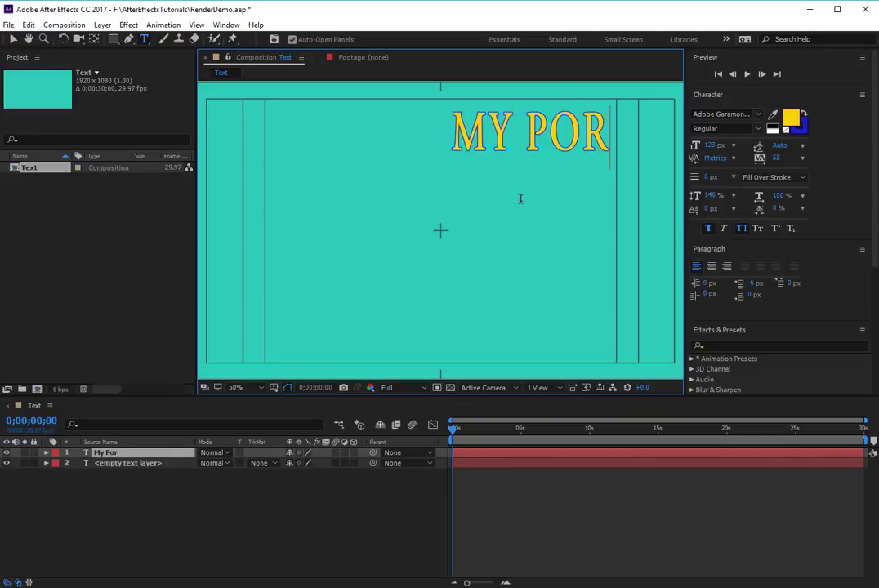
pyautogui.write('tfolio')
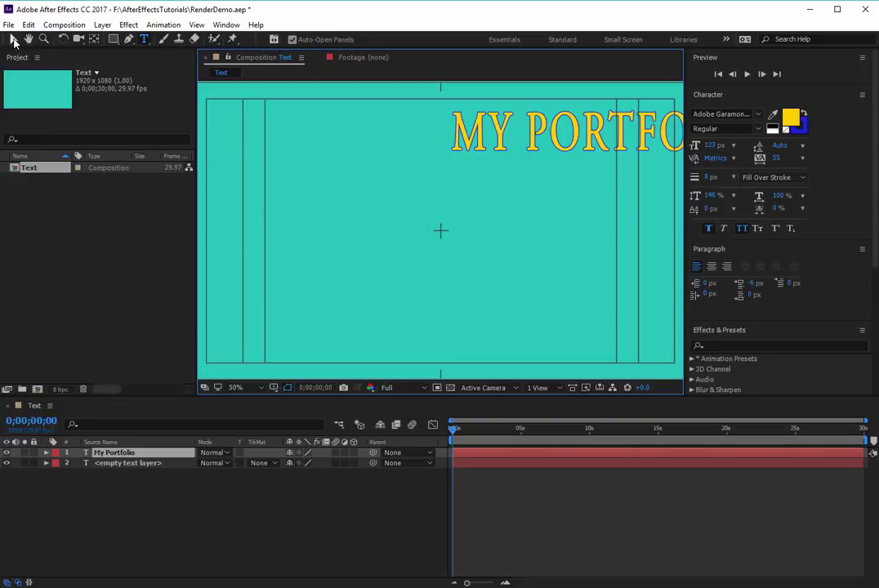
pyautogui.click(13, 41)
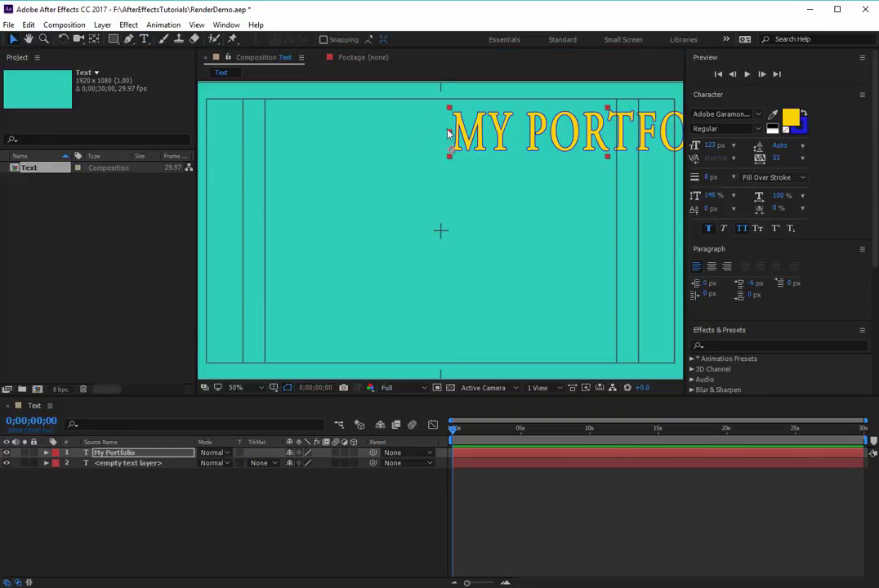
pyautogui.moveTo(448, 134); pyautogui.dragTo(340, 145)
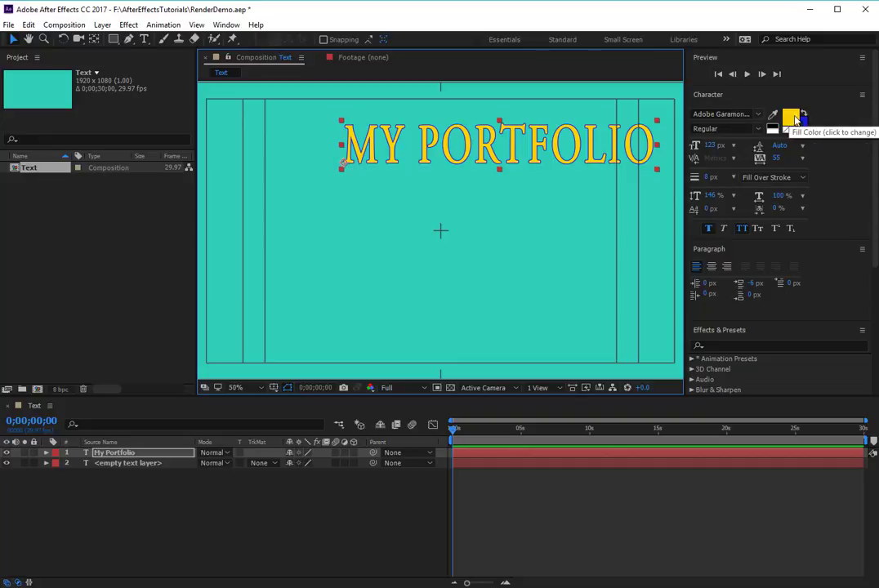
# Step: Change the fill color of the "My Portfolio" text to blue #2440CA
pyautogui.click(791, 120)
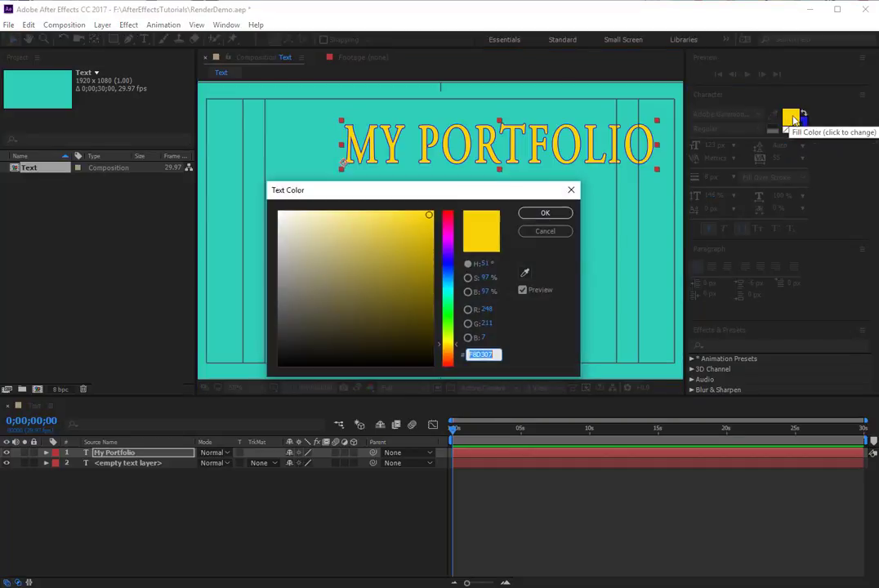
pyautogui.click(449, 232)
pyautogui.click(448, 267)
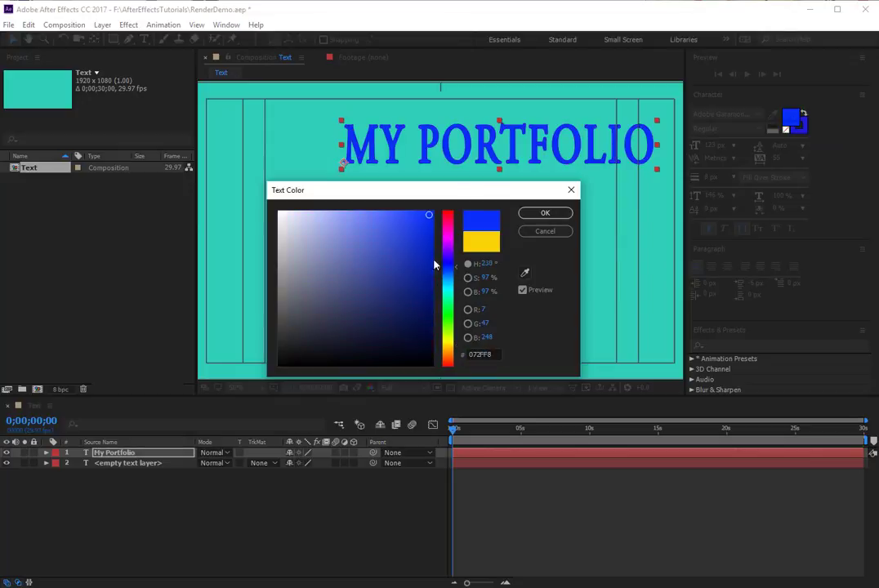
pyautogui.click(404, 247)
pyautogui.click(389, 306)
pyautogui.click(362, 260)
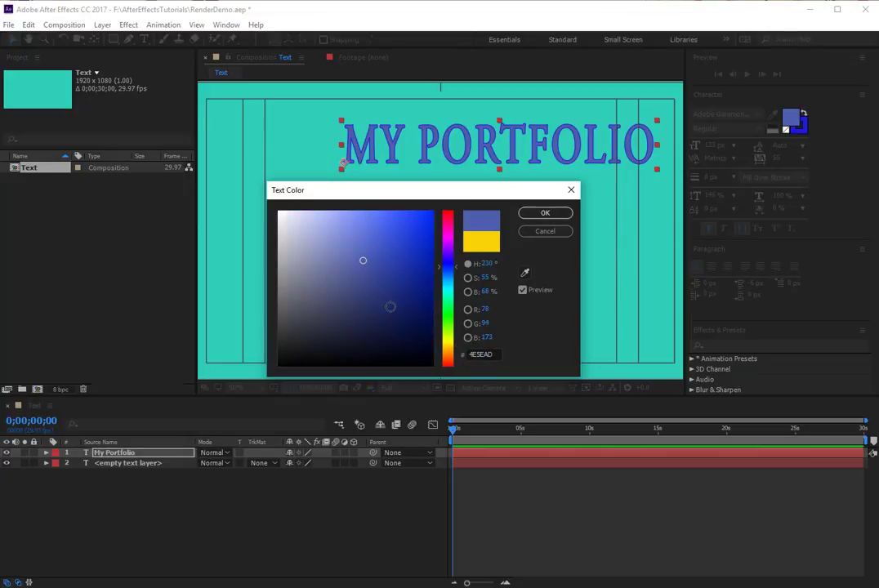
pyautogui.click(392, 317)
pyautogui.click(405, 242)
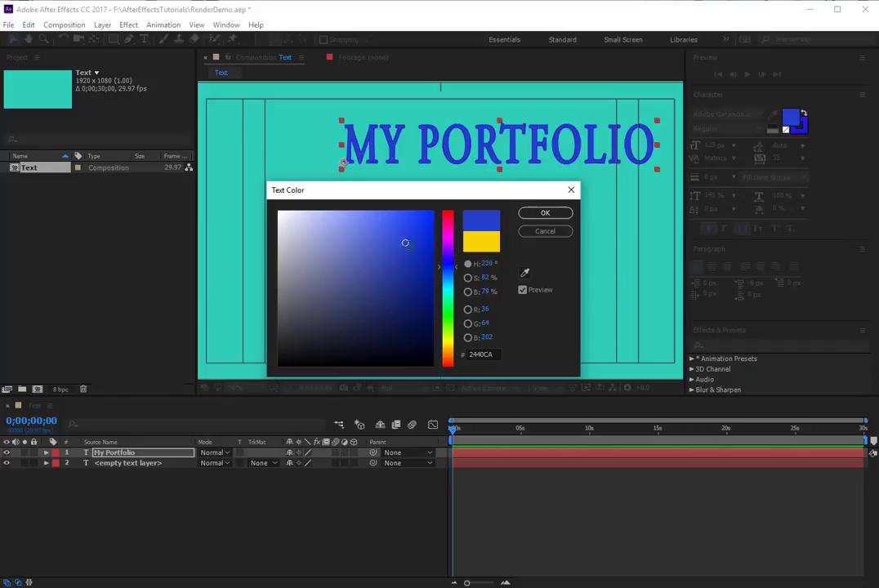
pyautogui.click(548, 213)
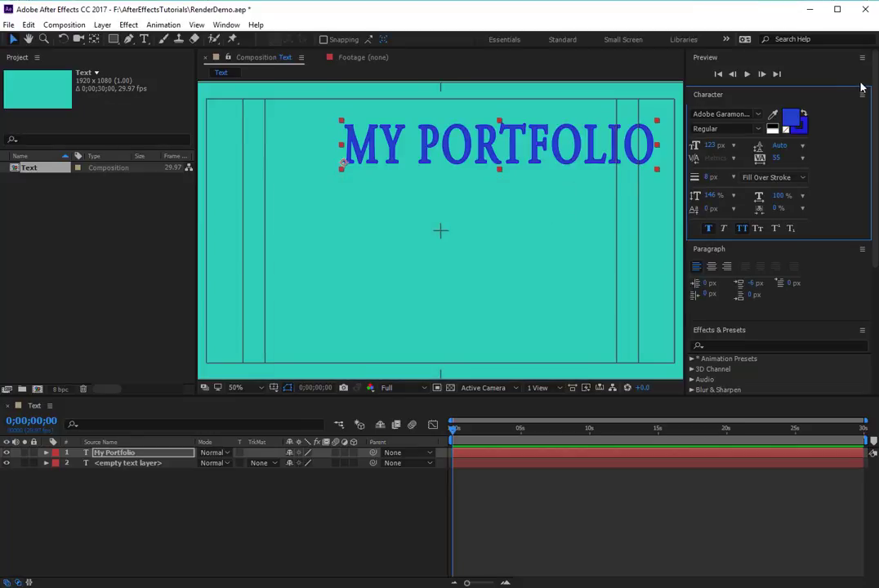
# Step: Replace the stroke of the "My Portfolio" text with yellow #EAE711 and set the stroke width to 12 px
pyautogui.click(801, 125)
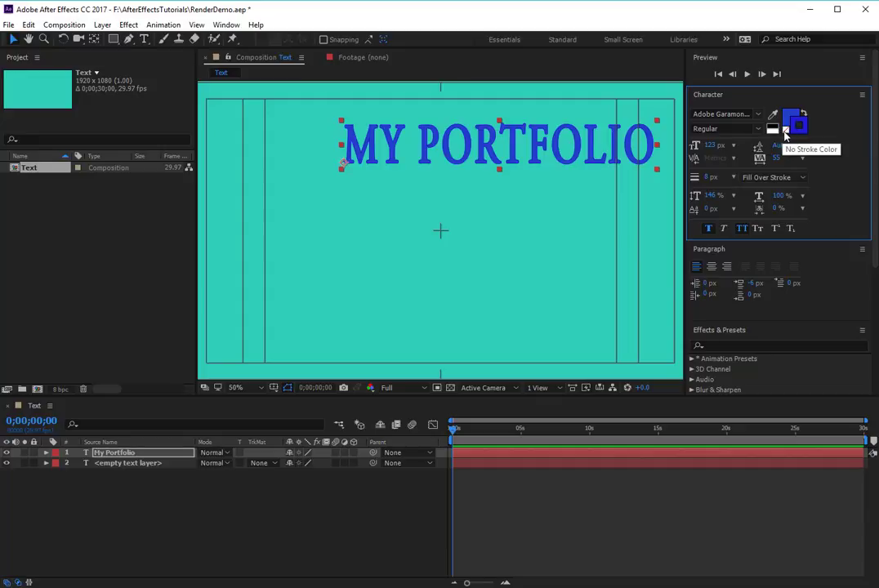
pyautogui.click(784, 134)
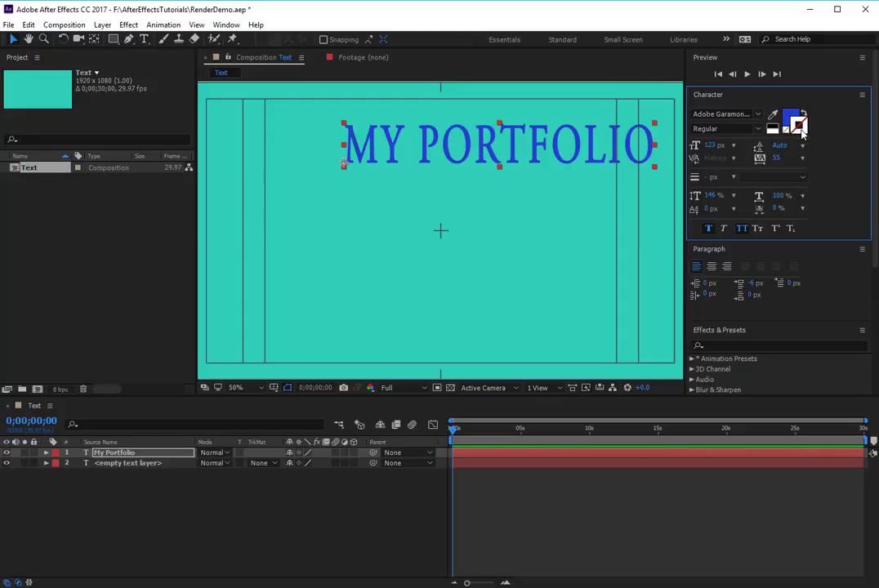
pyautogui.click(796, 125)
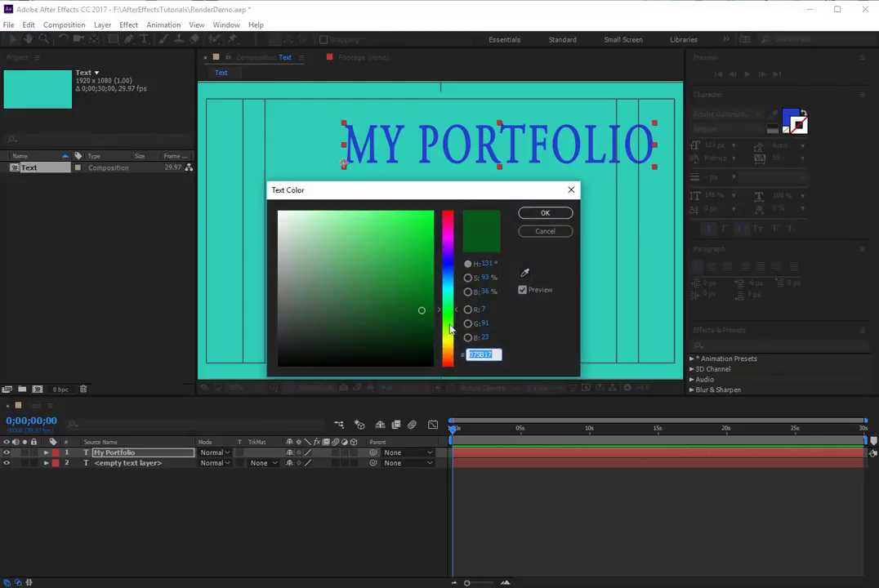
pyautogui.moveTo(450, 329); pyautogui.dragTo(448, 340)
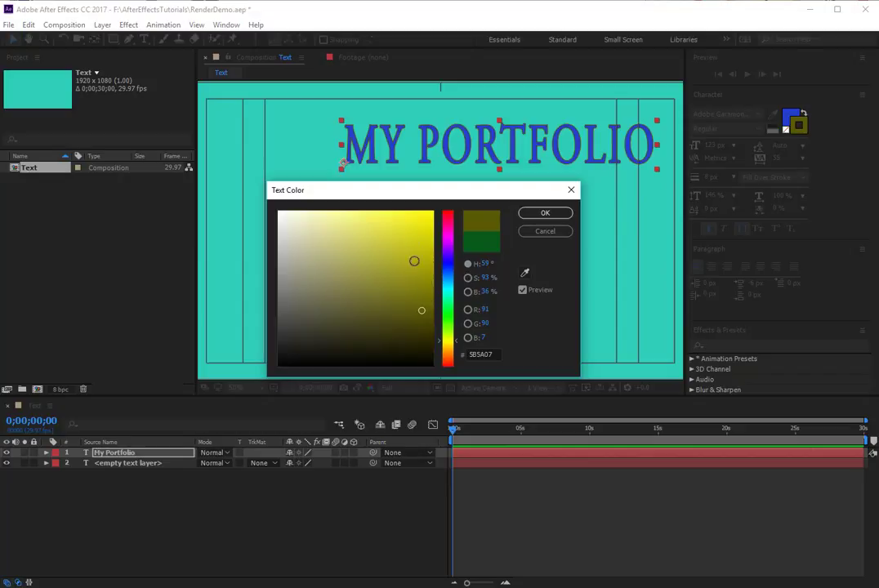
pyautogui.click(423, 223)
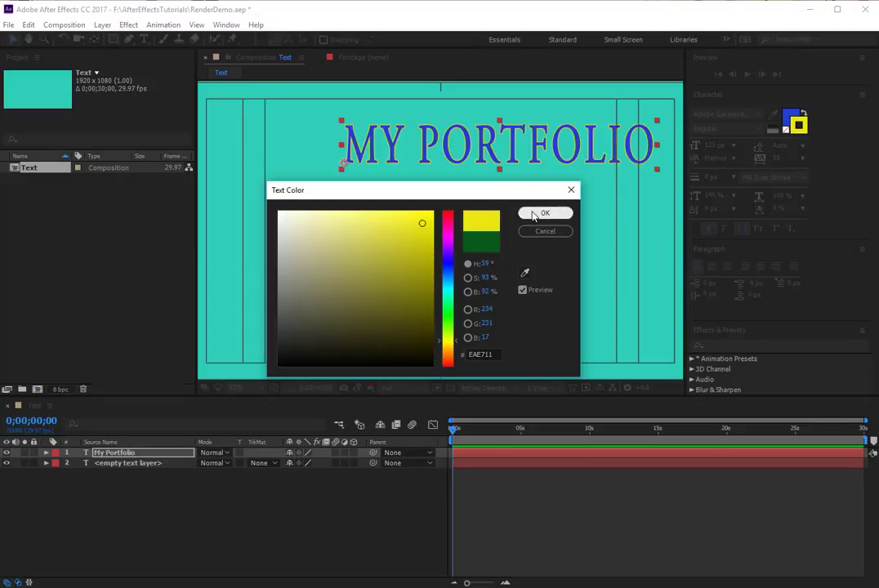
pyautogui.click(543, 213)
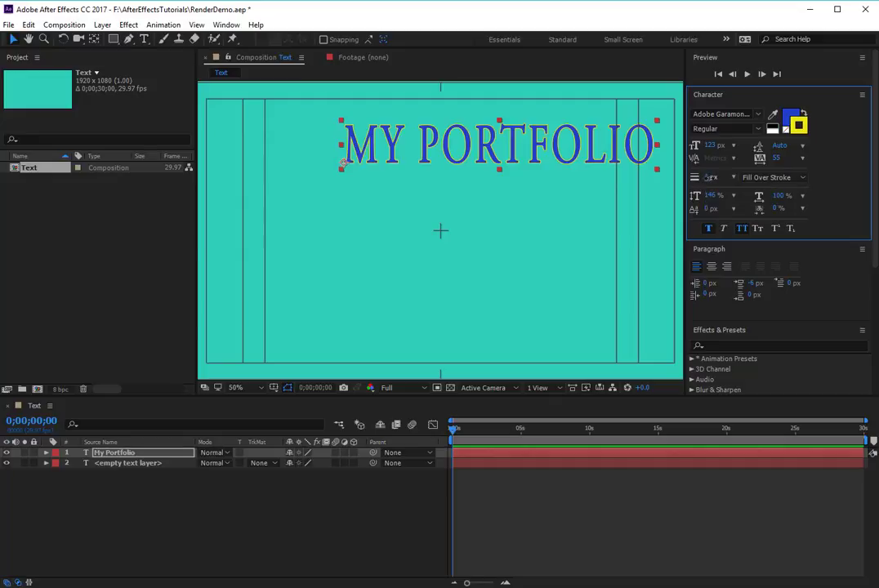
pyautogui.moveTo(708, 178); pyautogui.dragTo(712, 178)
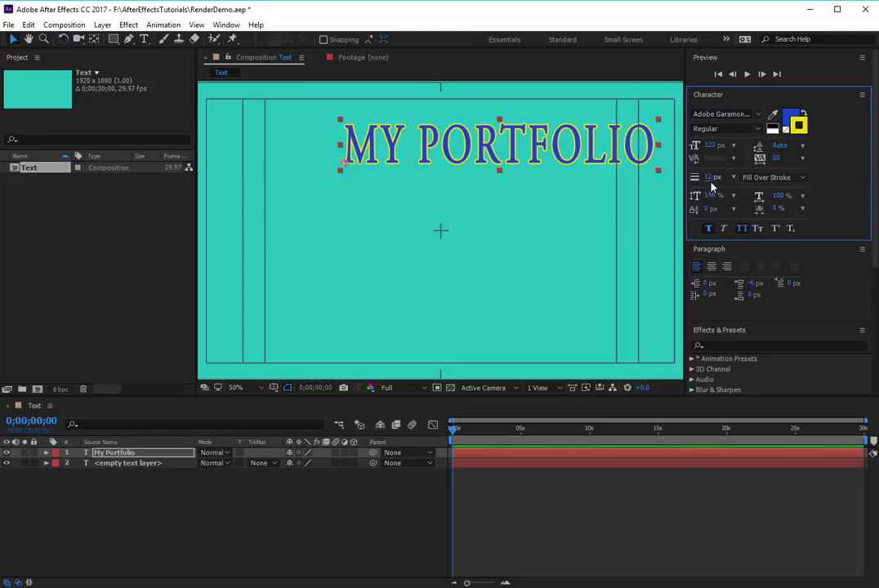
pyautogui.click(709, 177)
# Step: Preview successive fonts on the "My Portfolio" text and set its font family to Hobo Std
pyautogui.click(725, 115)
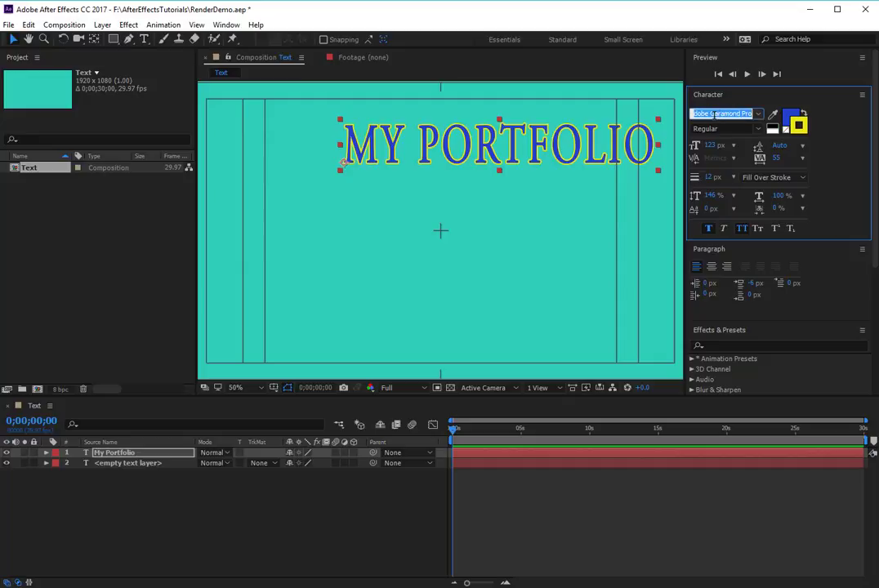
pyautogui.click(757, 116)
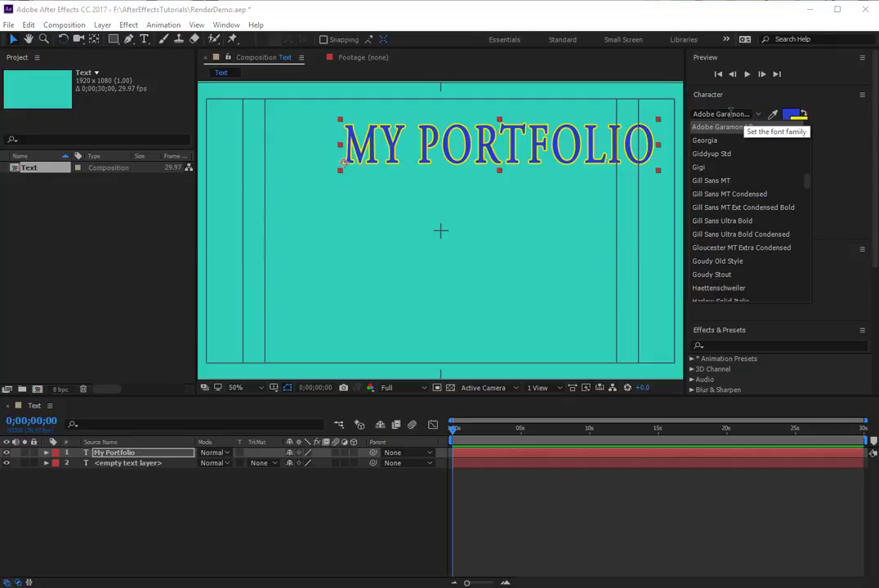
pyautogui.press('Down')
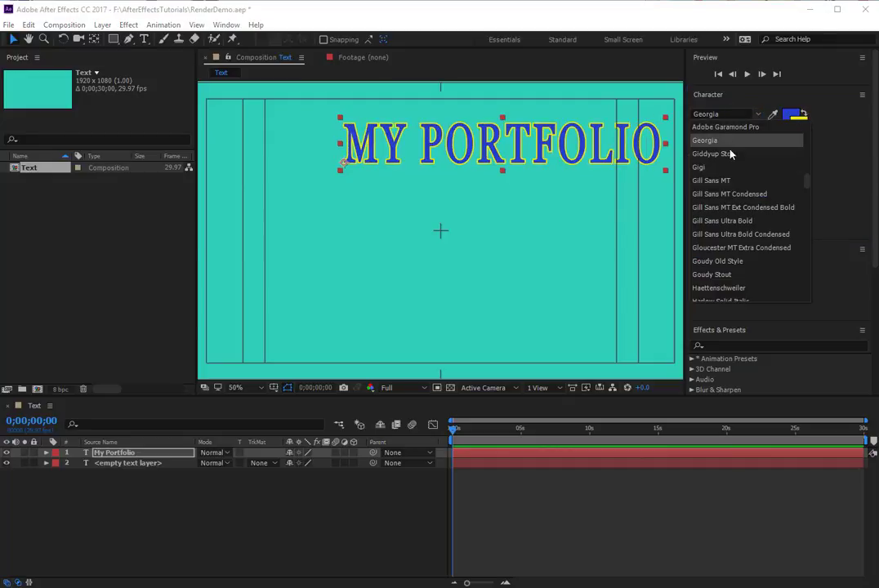
pyautogui.press('Down')
pyautogui.press('Down')
pyautogui.press('Down')
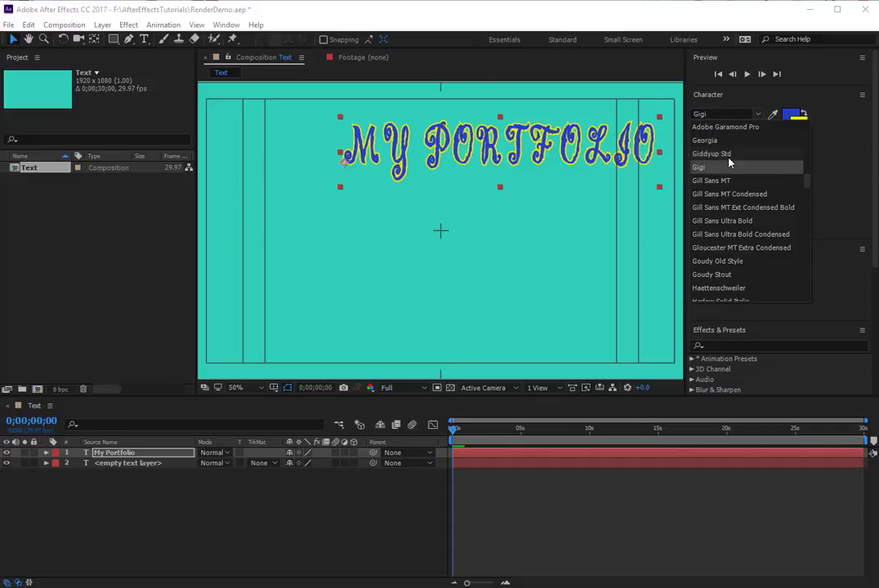
pyautogui.press('Down')
pyautogui.press('Down')
pyautogui.press('Down')
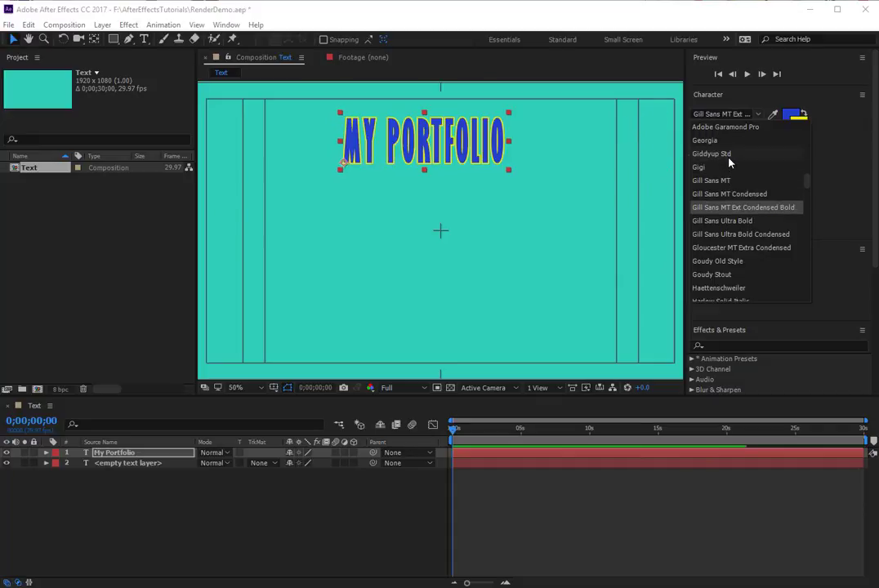
pyautogui.press('Down')
pyautogui.press('Down')
pyautogui.press('Down')
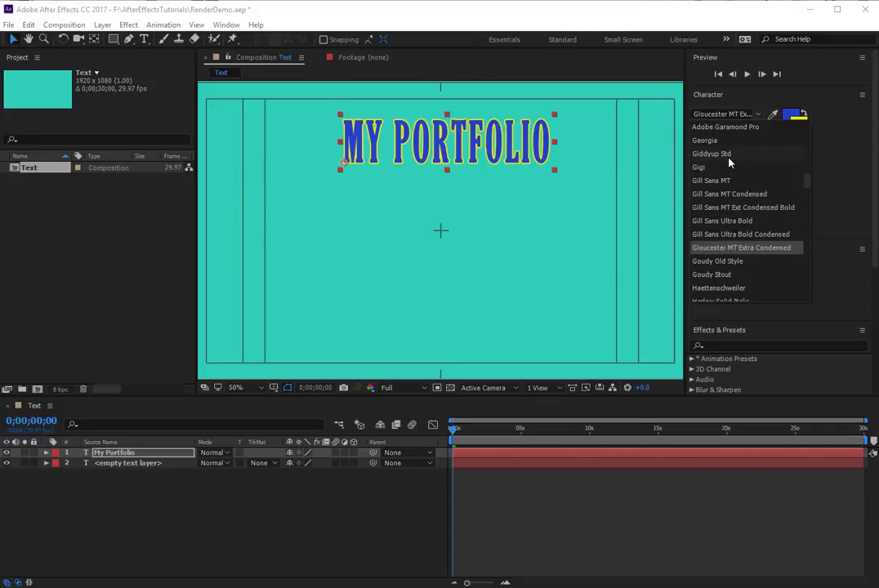
pyautogui.press('Down')
pyautogui.press('Down')
pyautogui.press('Down')
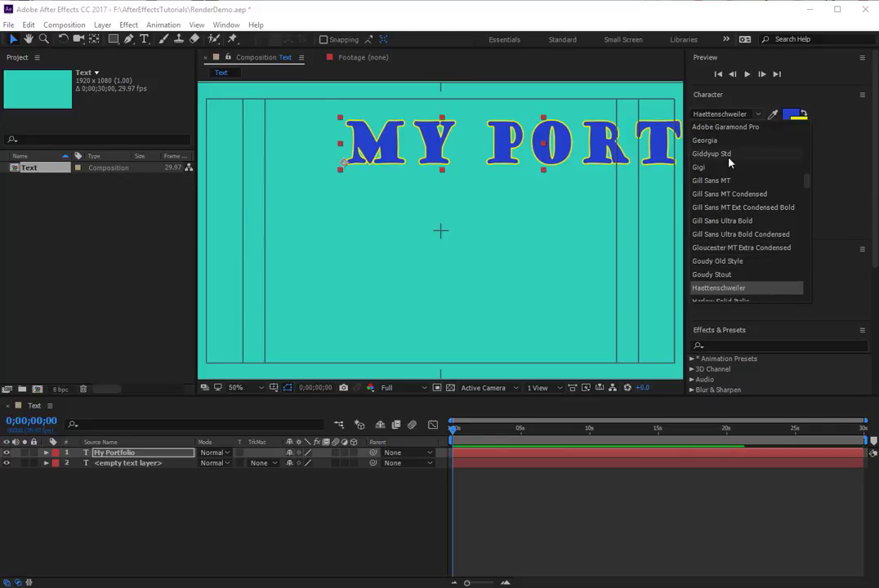
pyautogui.press('Down')
pyautogui.press('Down')
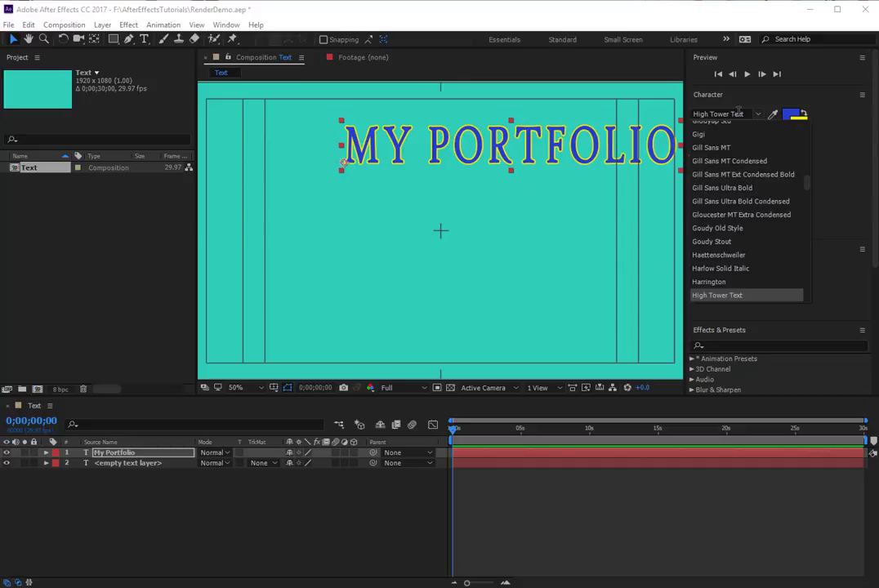
pyautogui.press('Down')
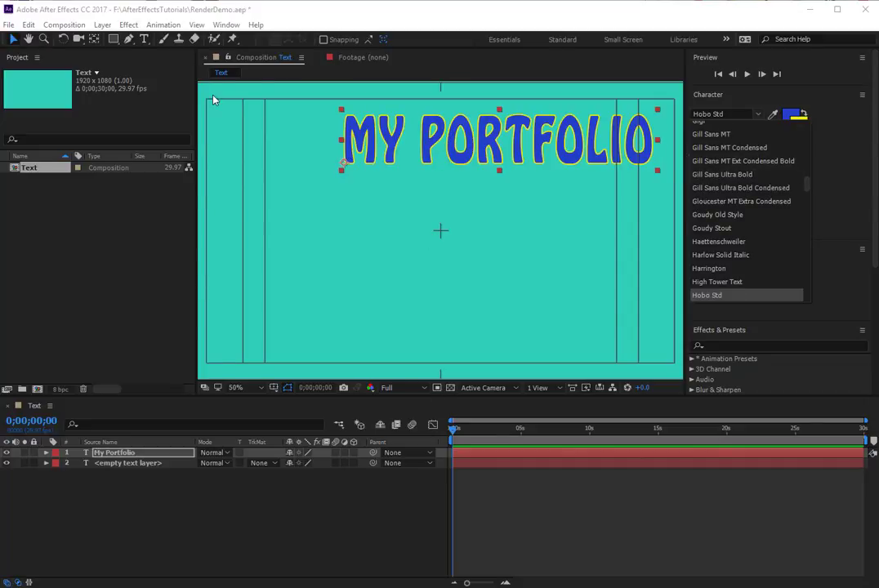
# Step: Hide the Title/Action Safe guides in the composition view and show them again
pyautogui.click(274, 388)
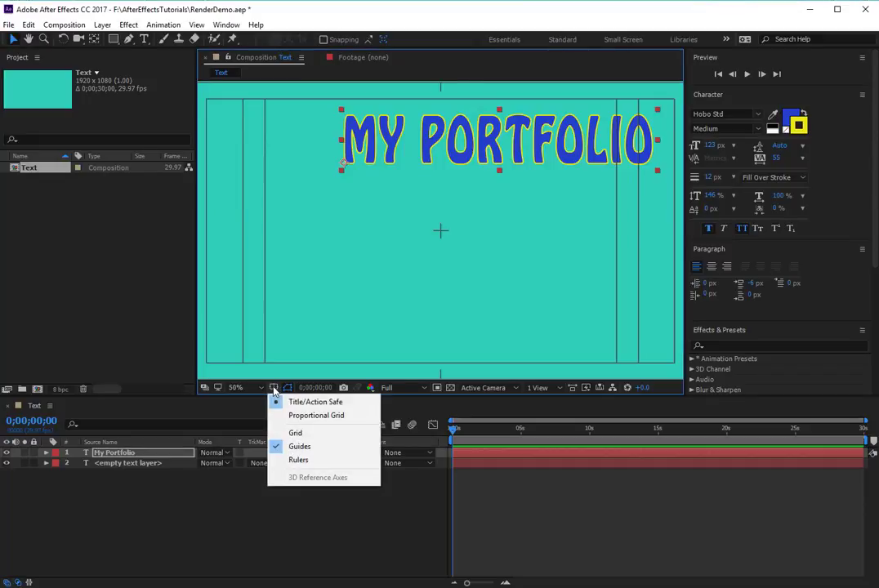
pyautogui.click(321, 404)
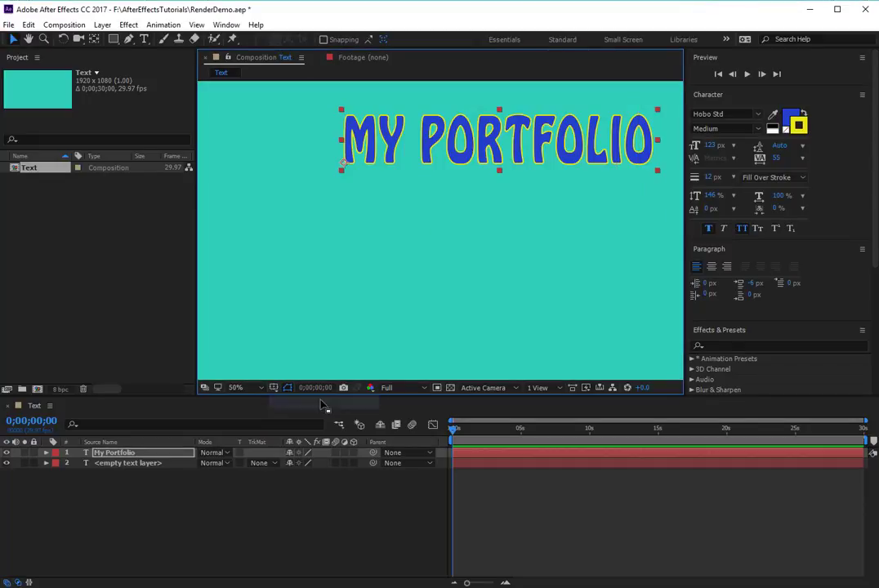
pyautogui.click(275, 389)
pyautogui.click(307, 404)
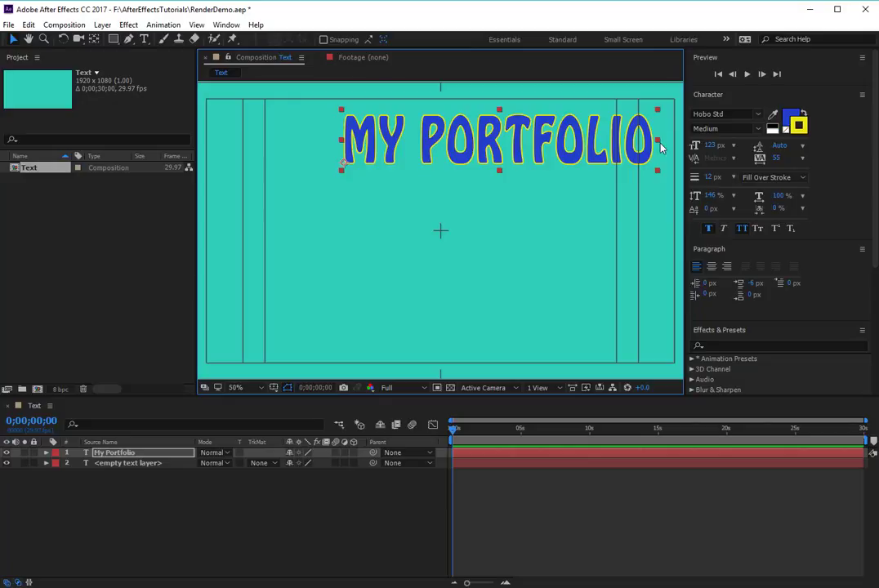
# Step: Move the "My Portfolio" title slightly up and left so its last letter sits within the outer vertical safe line
pyautogui.moveTo(593, 133); pyautogui.dragTo(579, 127)
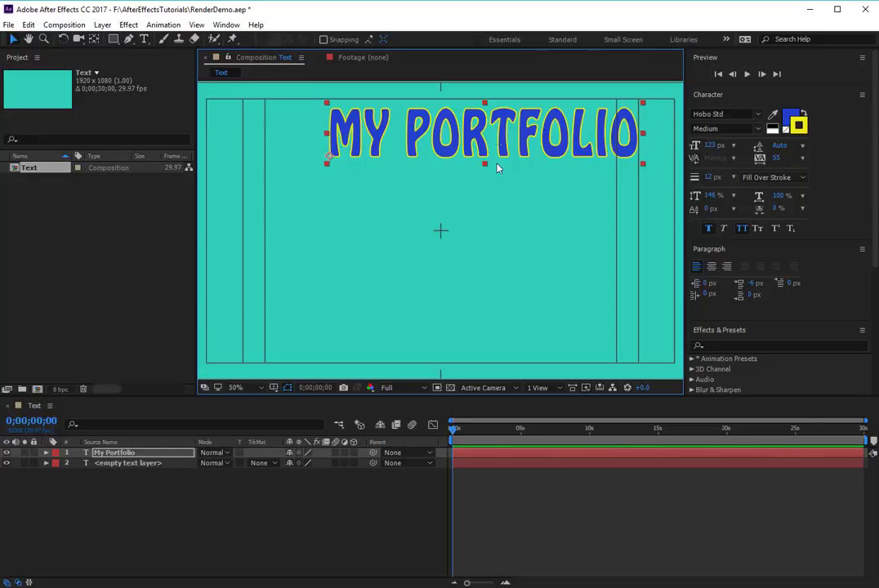
# Step: Change the stroke color of only the letter F in "Portfolio" to magenta #CC18BD
pyautogui.click(145, 40)
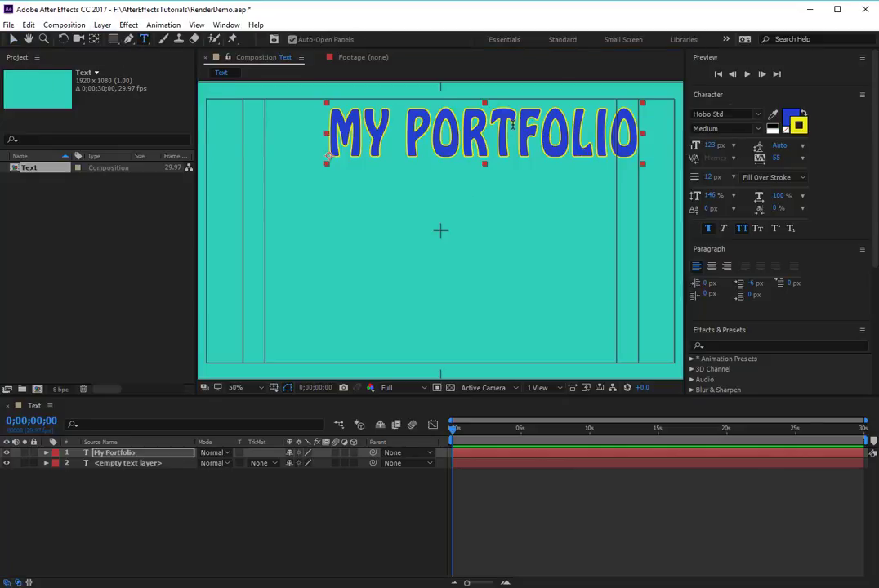
pyautogui.moveTo(518, 132); pyautogui.dragTo(530, 132)
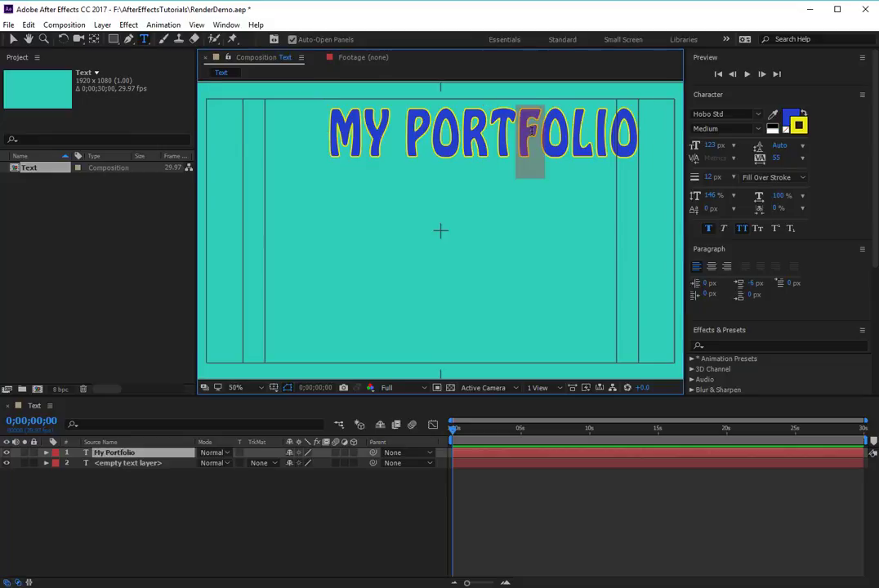
pyautogui.click(798, 124)
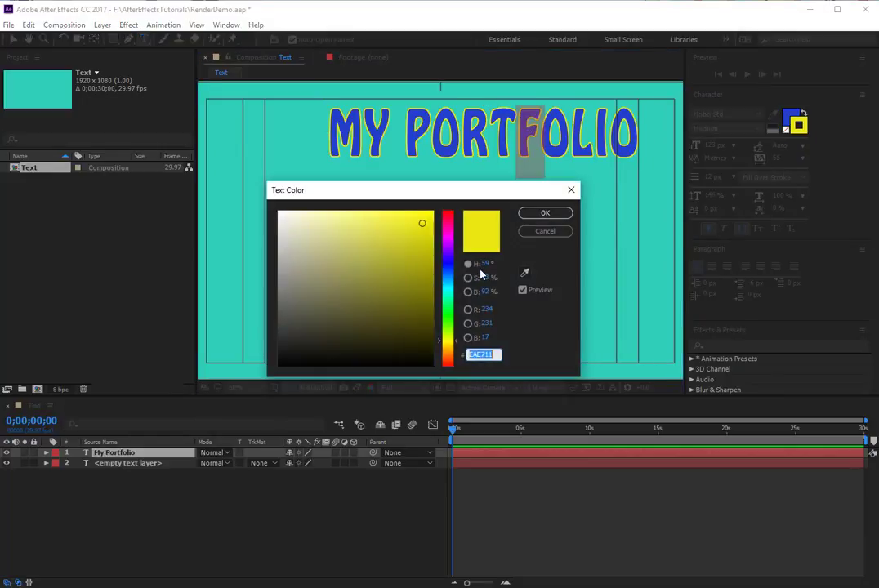
pyautogui.click(448, 236)
pyautogui.click(412, 257)
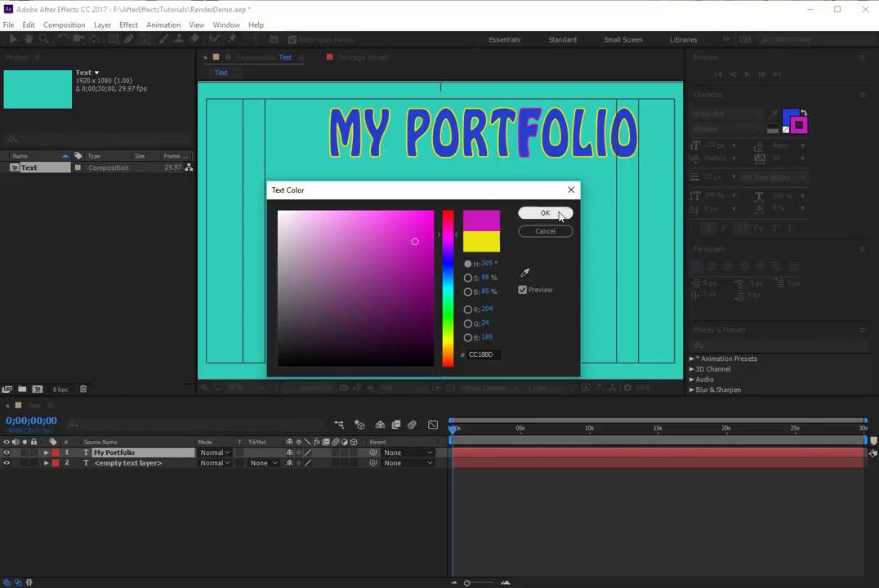
pyautogui.click(559, 215)
# Step: Change the stroke color of the letter L in "Portfolio" to dark green #165D0B
pyautogui.moveTo(570, 135); pyautogui.dragTo(588, 140)
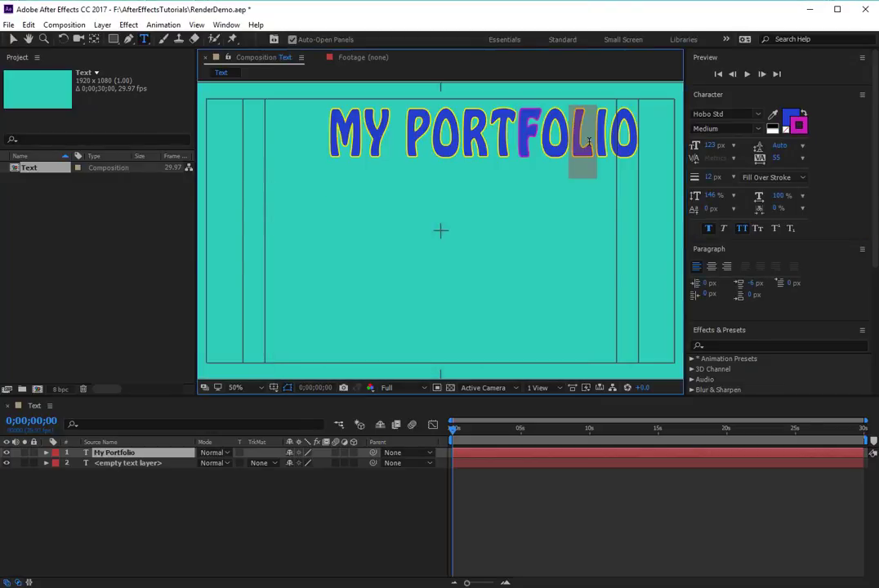
pyautogui.click(798, 124)
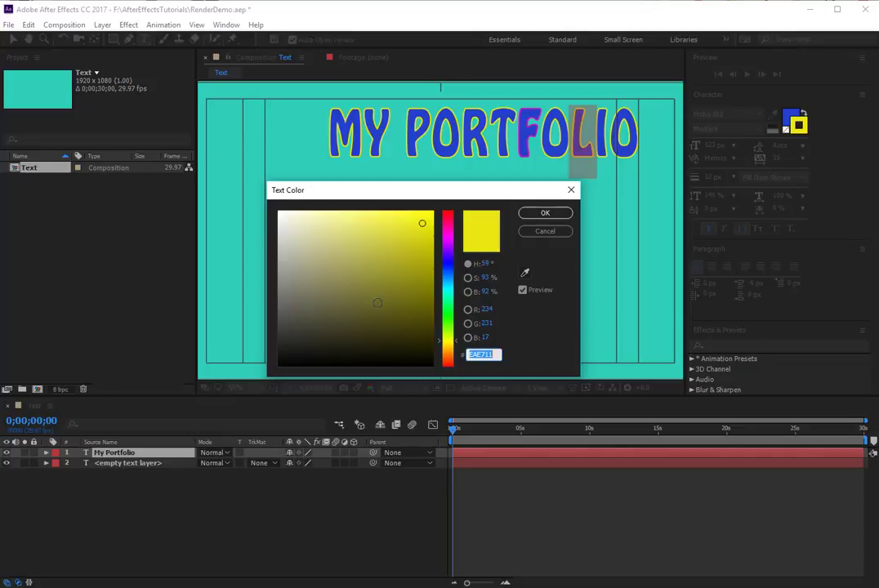
pyautogui.click(446, 317)
pyautogui.click(415, 310)
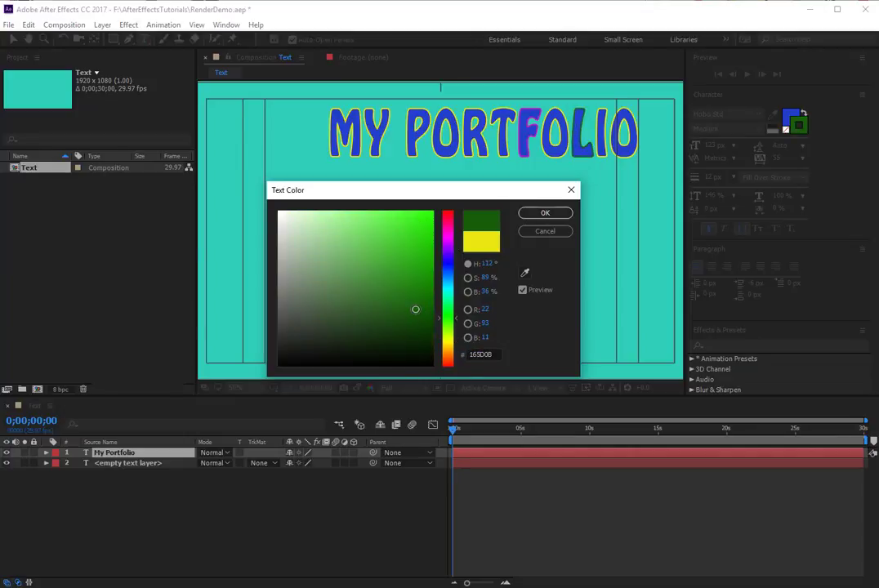
pyautogui.click(545, 213)
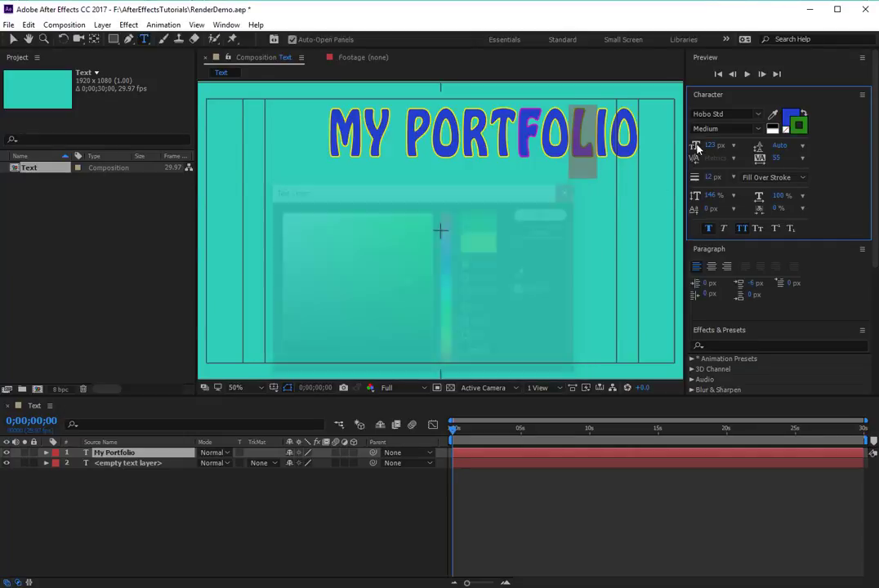
# Step: Change the stroke color of the final letter O in "Portfolio" to red #EA2A11
pyautogui.moveTo(619, 132); pyautogui.dragTo(642, 135)
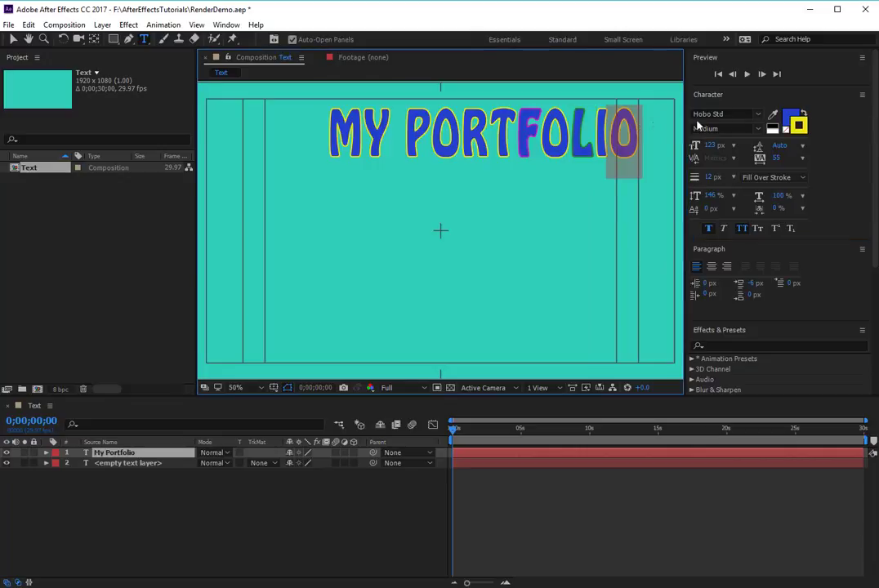
pyautogui.click(799, 124)
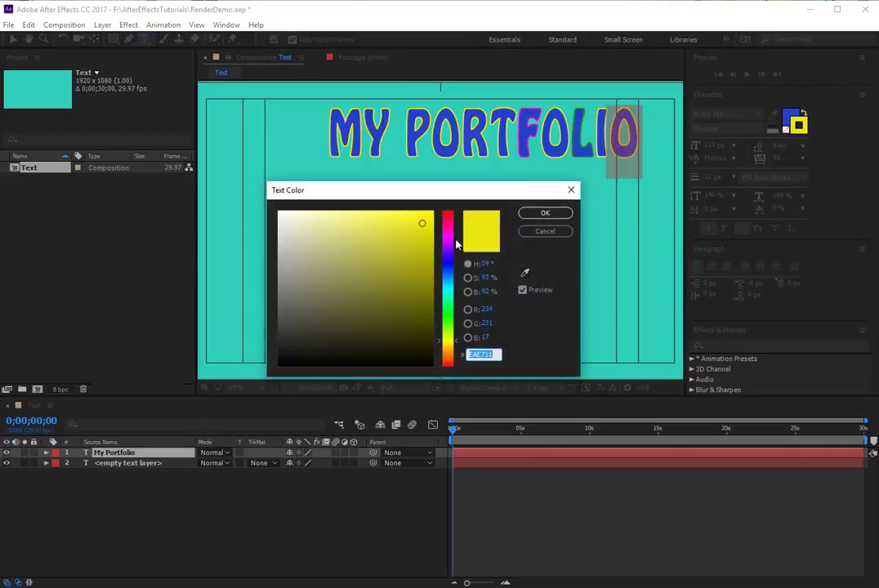
pyautogui.click(447, 364)
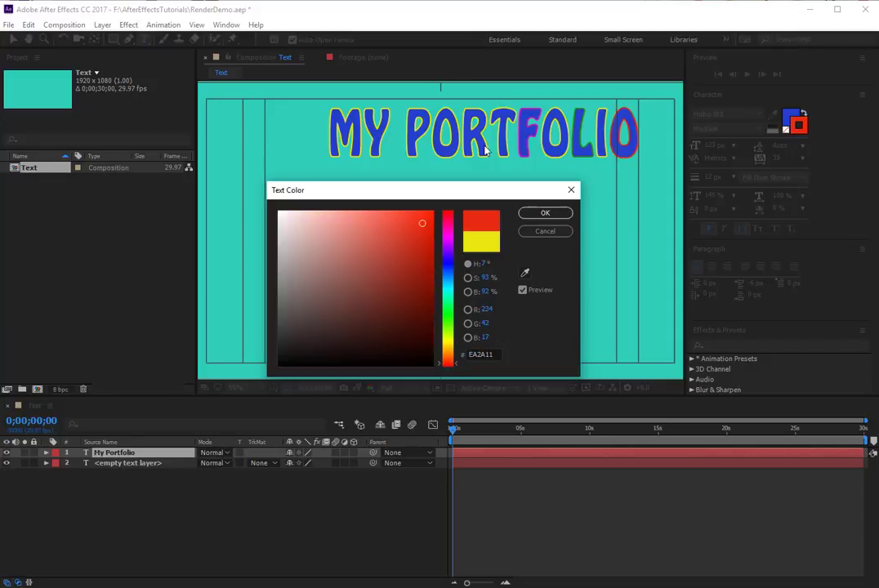
pyautogui.click(544, 213)
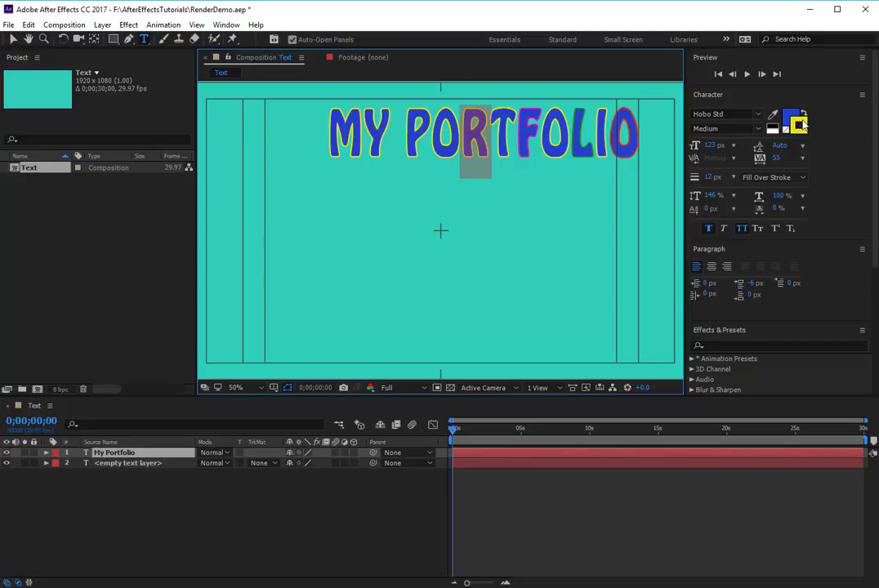
# Step: Change the stroke color of the letter R in "Portfolio" to violet-blue #4911EA
pyautogui.click(798, 125)
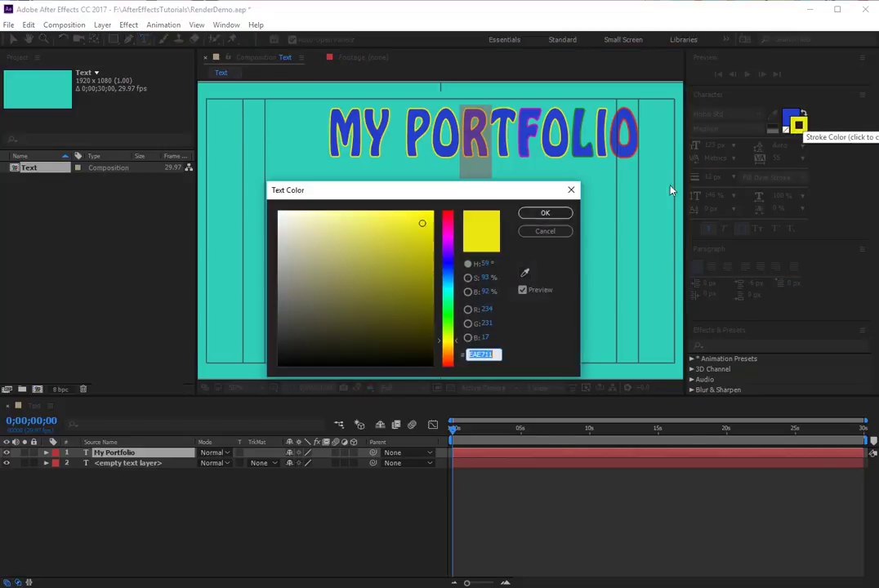
pyautogui.click(447, 258)
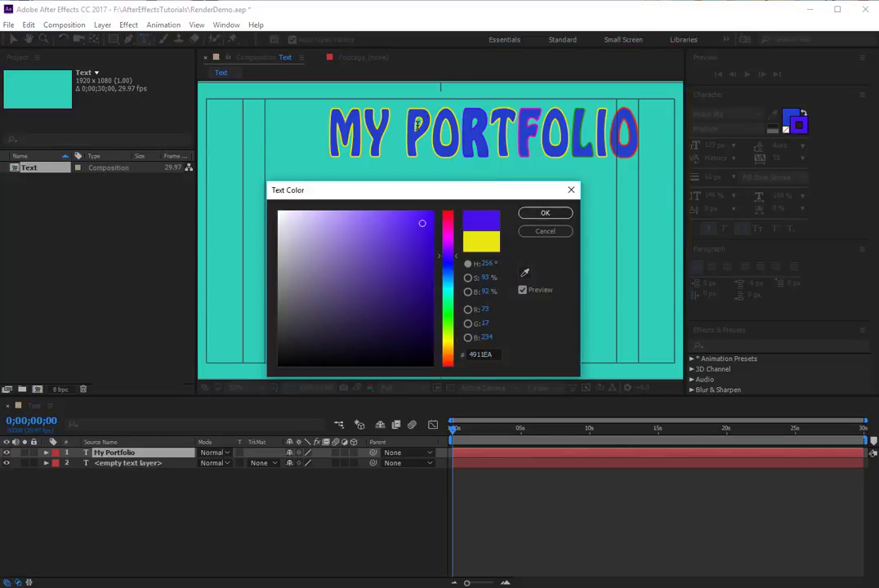
pyautogui.click(544, 212)
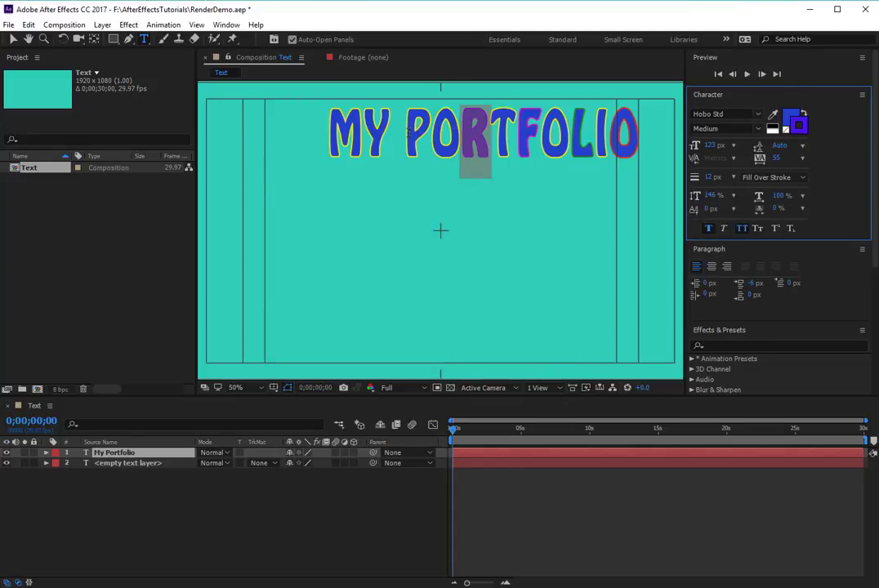
# Step: Change the stroke color of the letter P in "Portfolio" to bright green #44EA11
pyautogui.moveTo(409, 132); pyautogui.dragTo(435, 132)
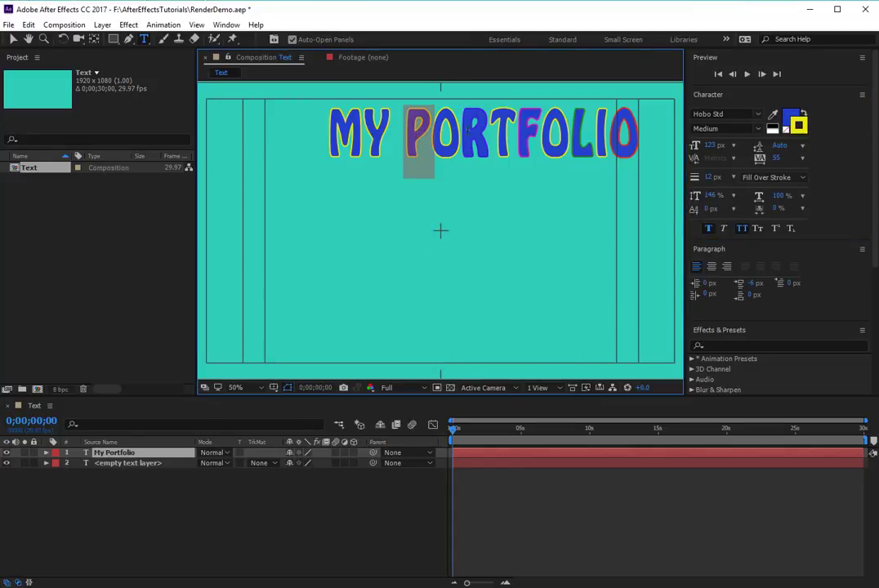
pyautogui.click(799, 125)
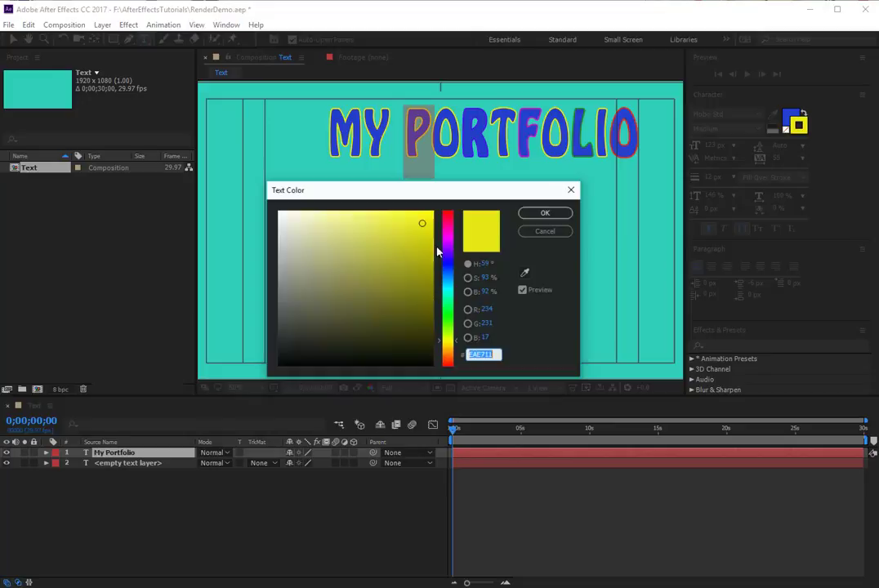
pyautogui.click(448, 325)
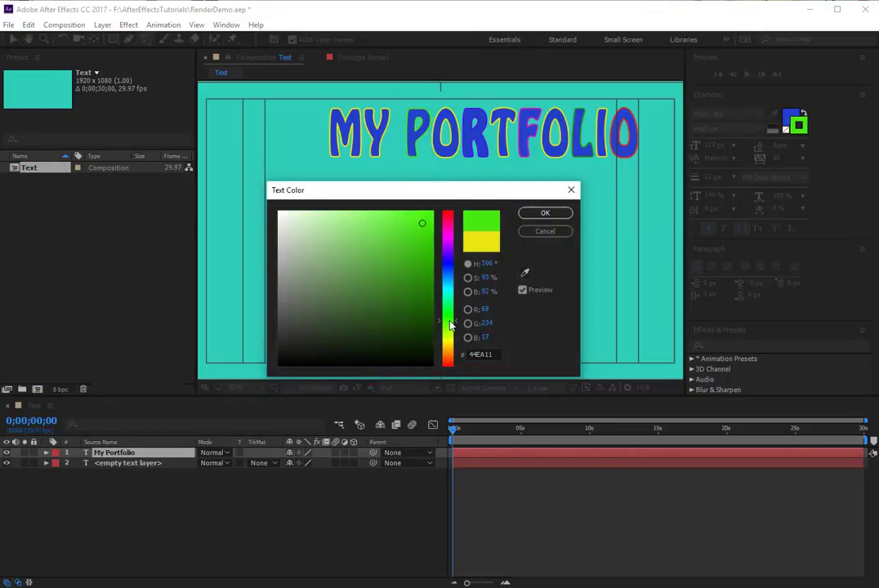
pyautogui.click(563, 231)
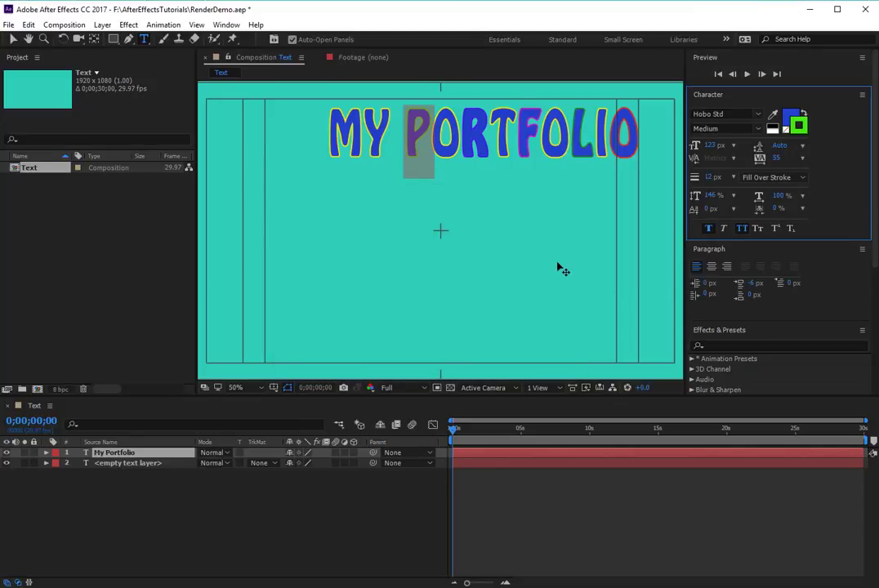
# Step: Change the stroke color of the letter M in "My" to near-white #EEF4F4
pyautogui.moveTo(362, 141); pyautogui.dragTo(304, 133)
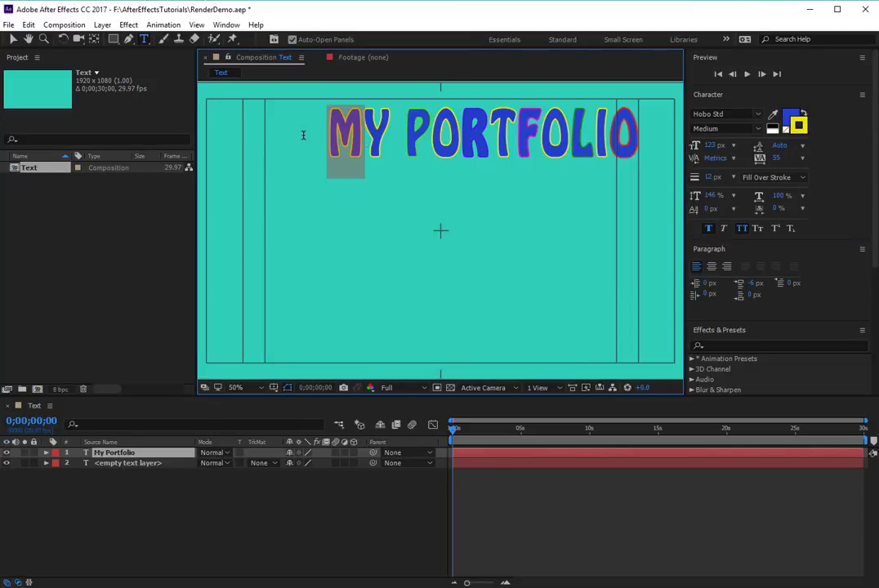
pyautogui.click(797, 124)
pyautogui.click(447, 278)
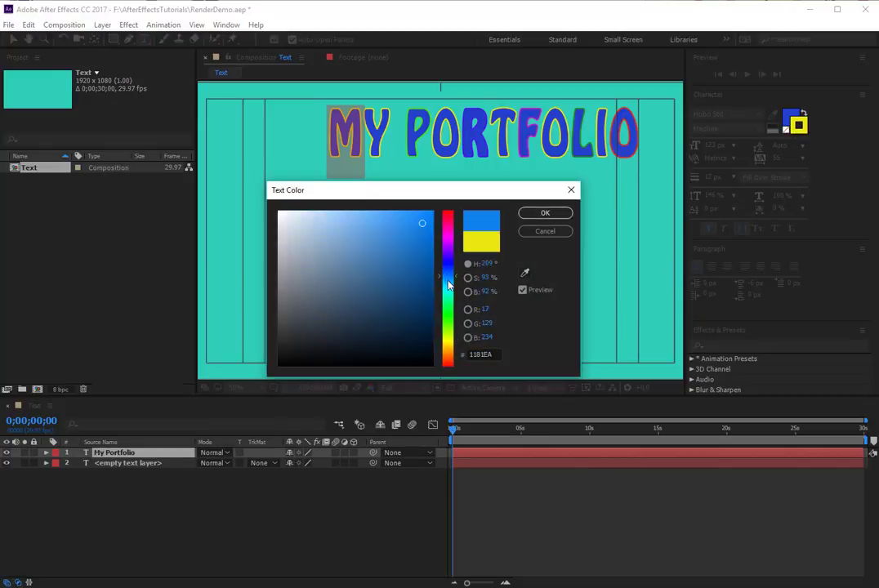
pyautogui.click(448, 293)
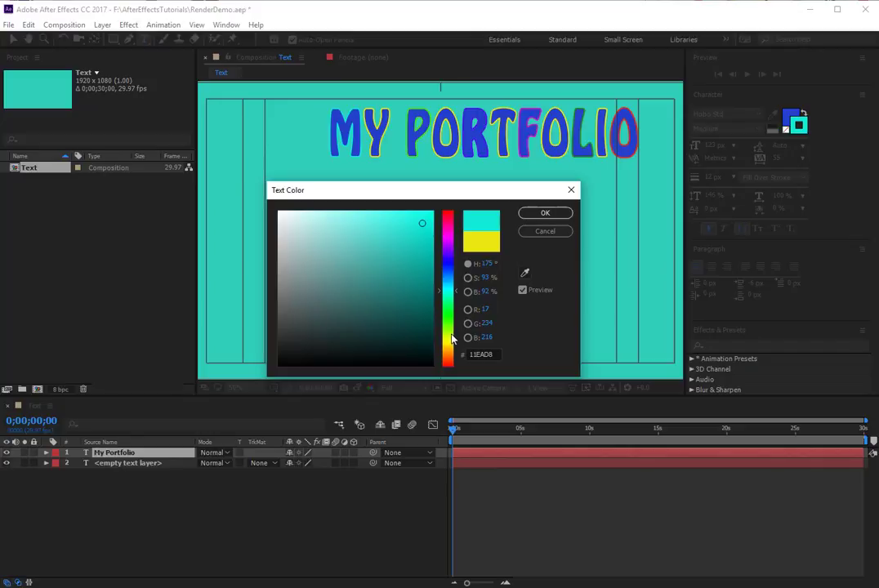
pyautogui.click(281, 217)
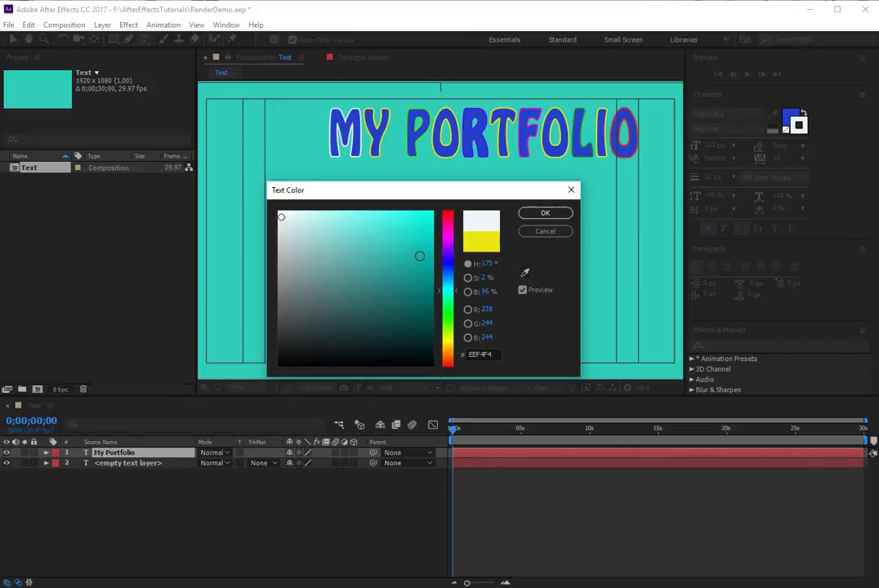
pyautogui.click(562, 216)
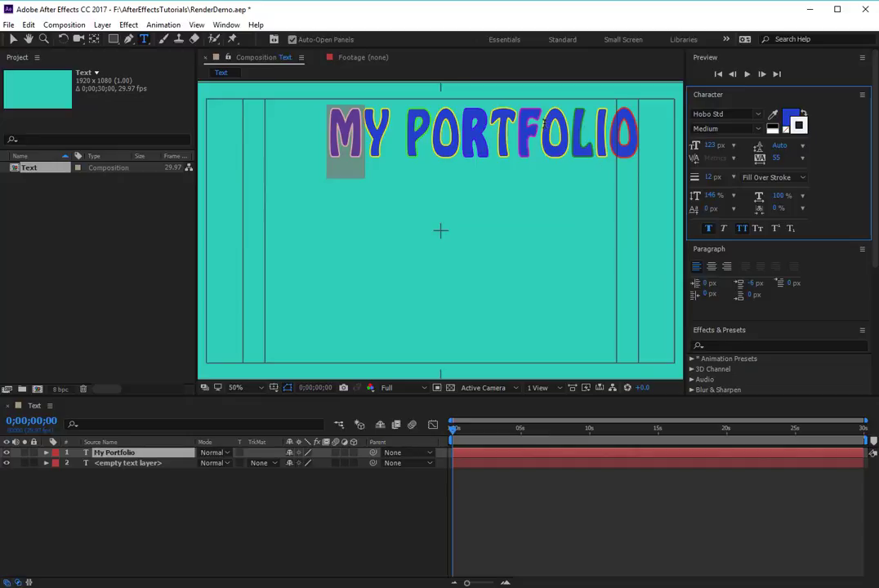
# Step: Remove the fill color from the middle O and the R in "Portfolio", leaving only their strokes
pyautogui.moveTo(538, 124); pyautogui.dragTo(573, 128)
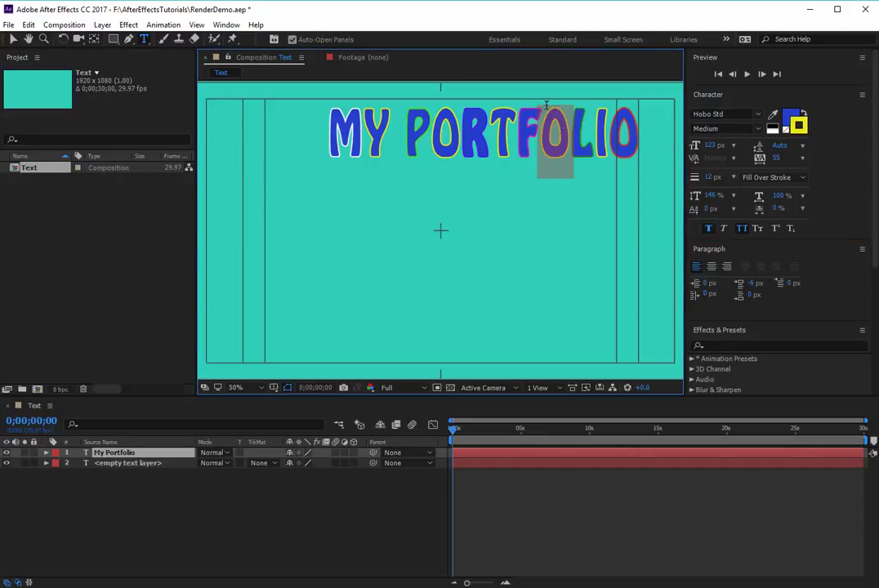
pyautogui.click(787, 121)
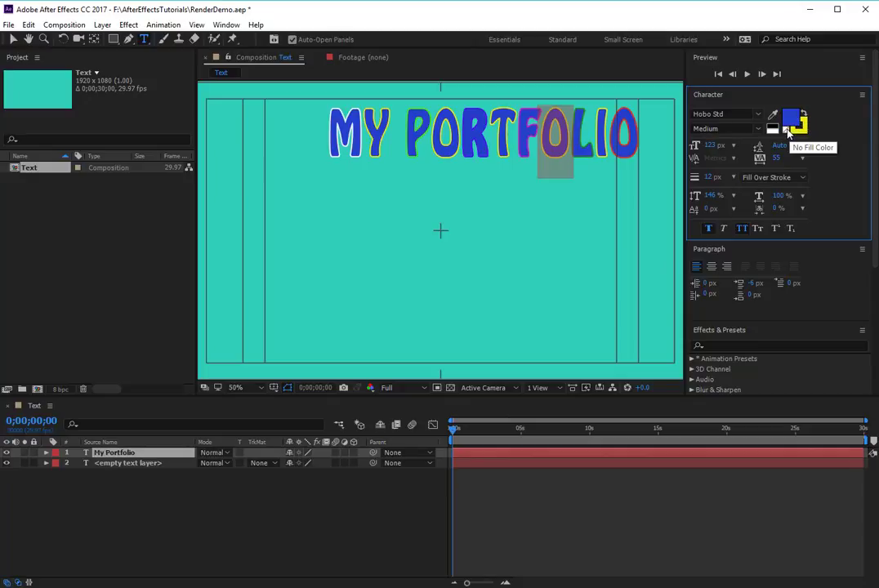
pyautogui.click(786, 131)
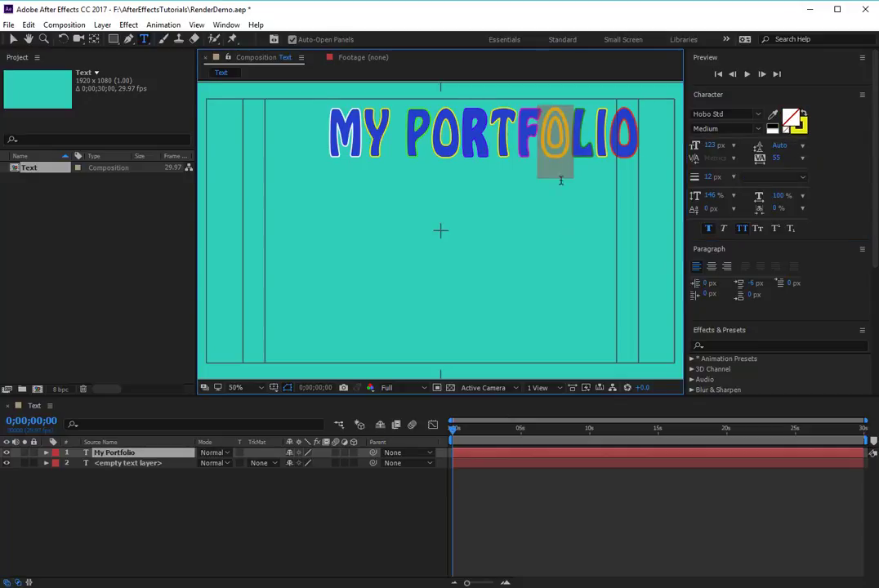
pyautogui.click(513, 136)
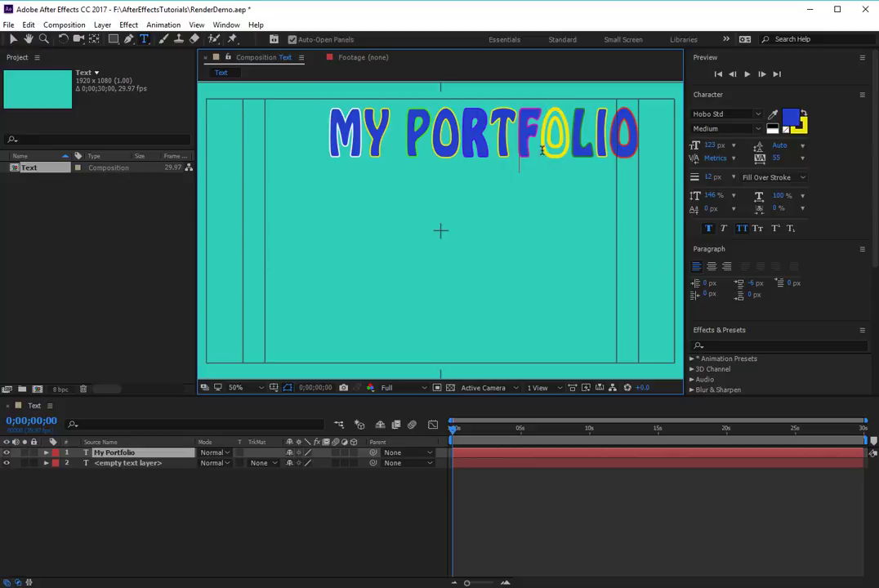
pyautogui.click(568, 133)
pyautogui.keyDown('shift'); pyautogui.click(539, 135); pyautogui.keyUp('shift')
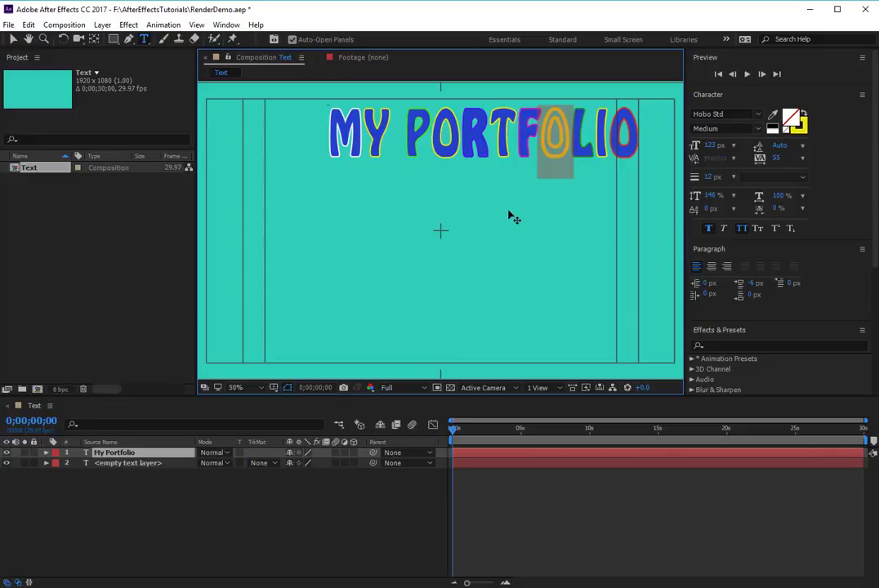
pyautogui.moveTo(490, 147); pyautogui.dragTo(459, 147)
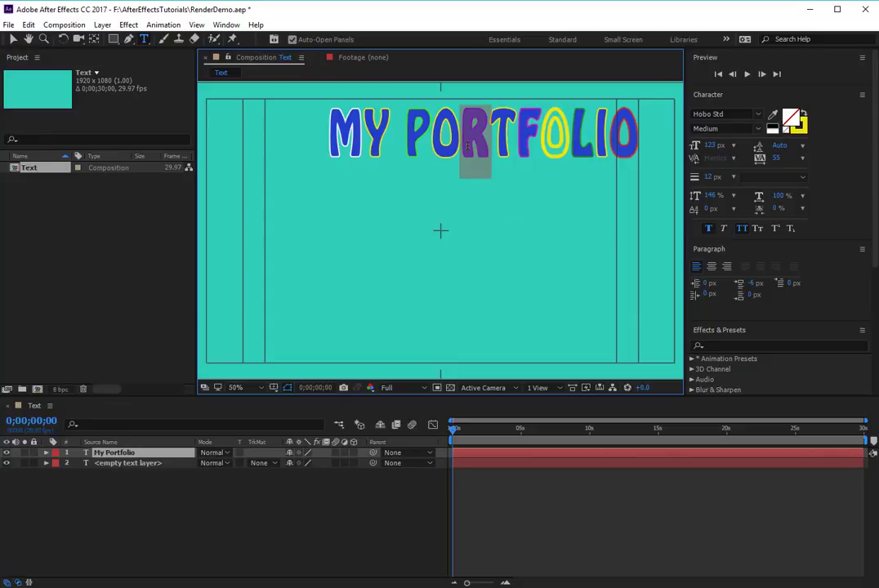
pyautogui.click(786, 131)
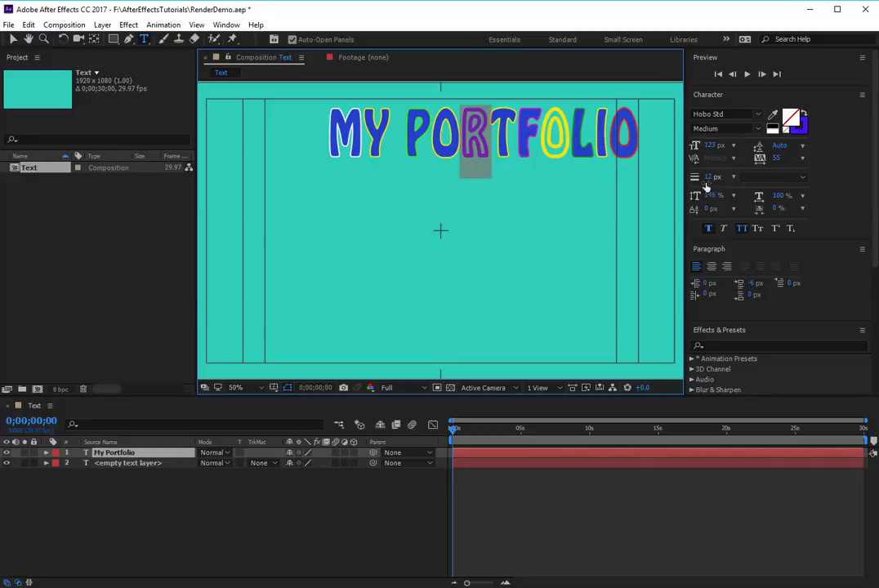
# Step: Set the whole "My Portfolio" title's font size to 104 px and its tracking to 100
pyautogui.click(346, 149)
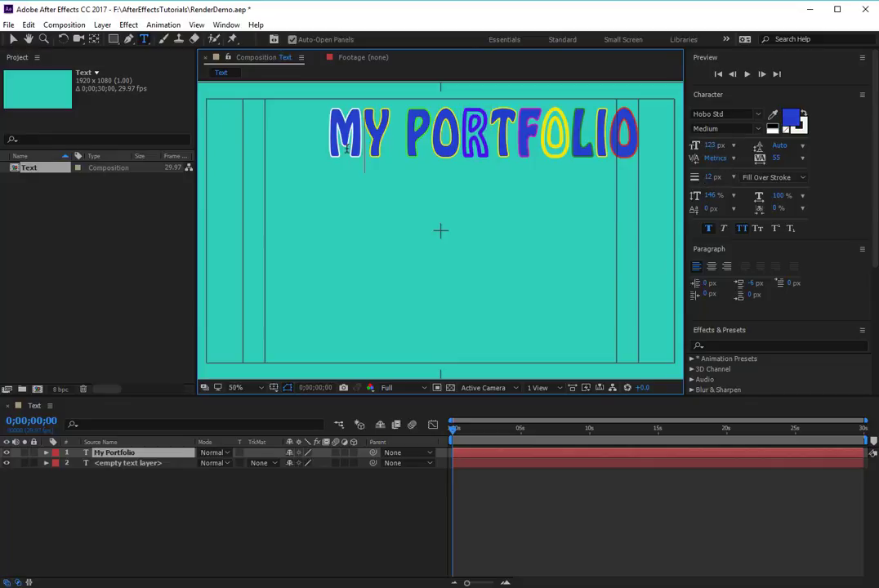
pyautogui.moveTo(330, 143); pyautogui.dragTo(644, 145)
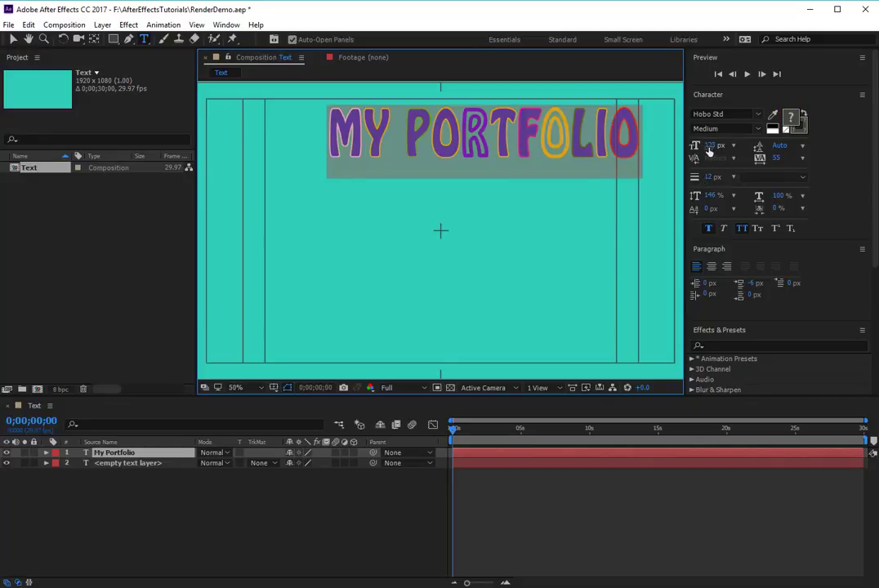
pyautogui.moveTo(709, 146)
pyautogui.mouseDown()
pyautogui.moveTo(688, 147)
pyautogui.moveTo(699, 147)
pyautogui.mouseUp()
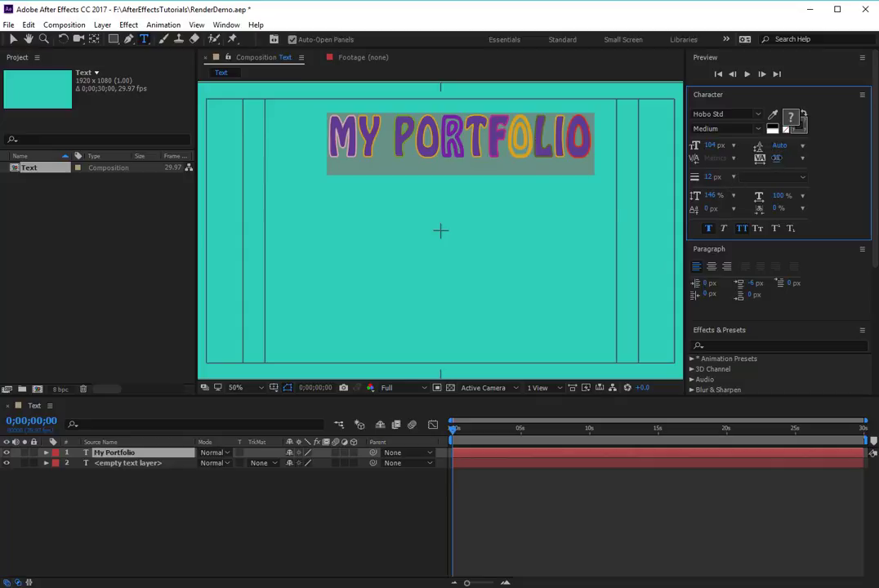
pyautogui.moveTo(778, 158); pyautogui.dragTo(803, 153)
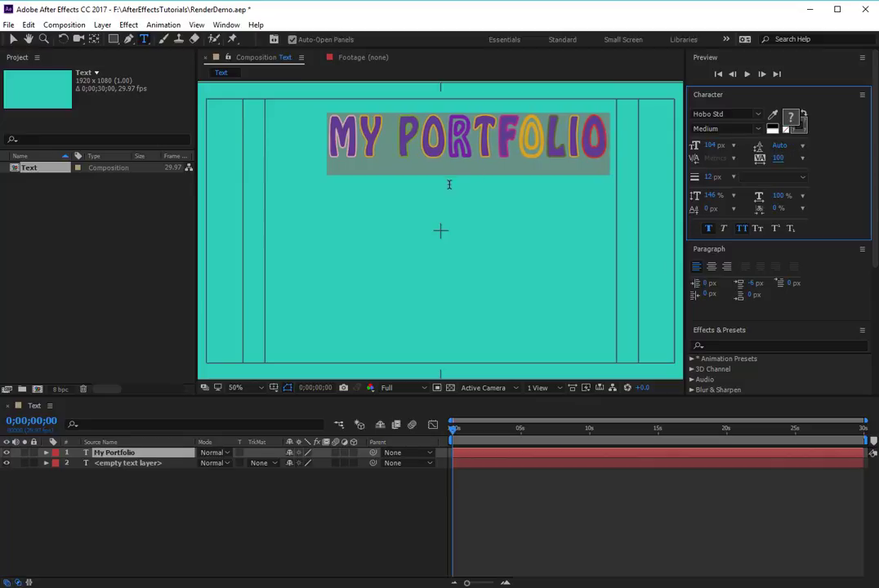
# Step: Reduce the tracking of the letter P in "Portfolio" to 51
pyautogui.click(422, 147)
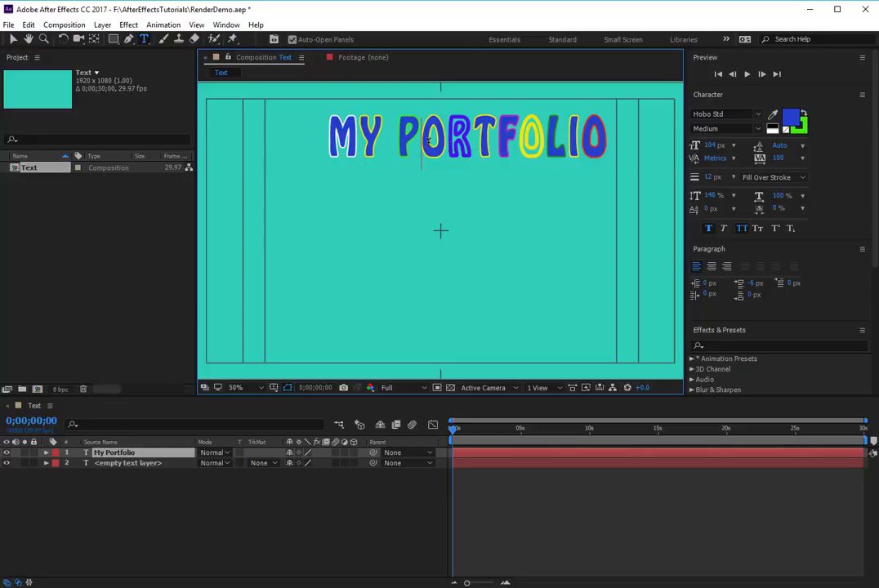
pyautogui.hotkey('shift', 'Left')
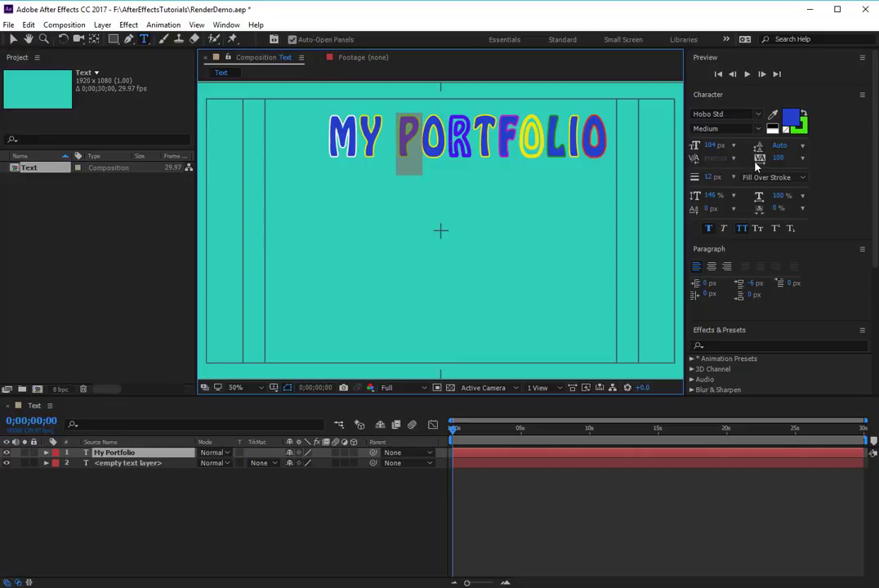
pyautogui.moveTo(776, 164); pyautogui.dragTo(750, 163)
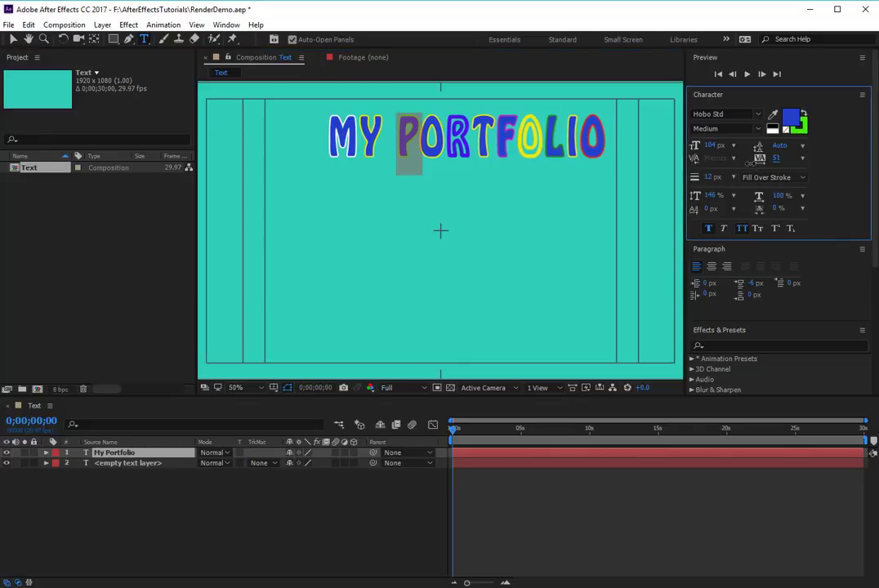
pyautogui.click(489, 181)
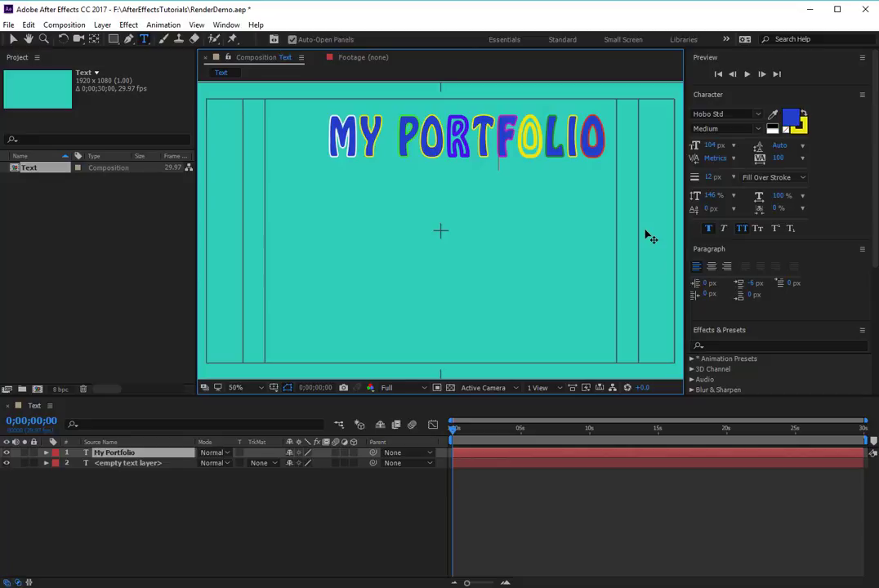
# Step: Set the vertical scale of the whole "My Portfolio" title to 196%
pyautogui.click(706, 201)
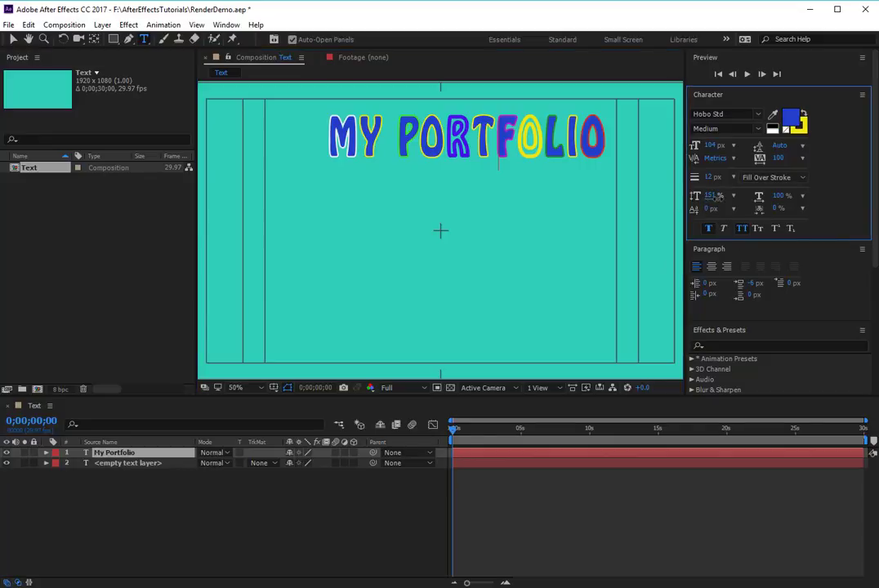
pyautogui.moveTo(717, 198)
pyautogui.mouseDown()
pyautogui.moveTo(739, 204)
pyautogui.moveTo(699, 201)
pyautogui.moveTo(715, 199)
pyautogui.mouseUp()
pyautogui.moveTo(325, 141); pyautogui.dragTo(609, 141)
pyautogui.moveTo(709, 198); pyautogui.dragTo(673, 206)
pyautogui.moveTo(665, 211); pyautogui.dragTo(745, 204)
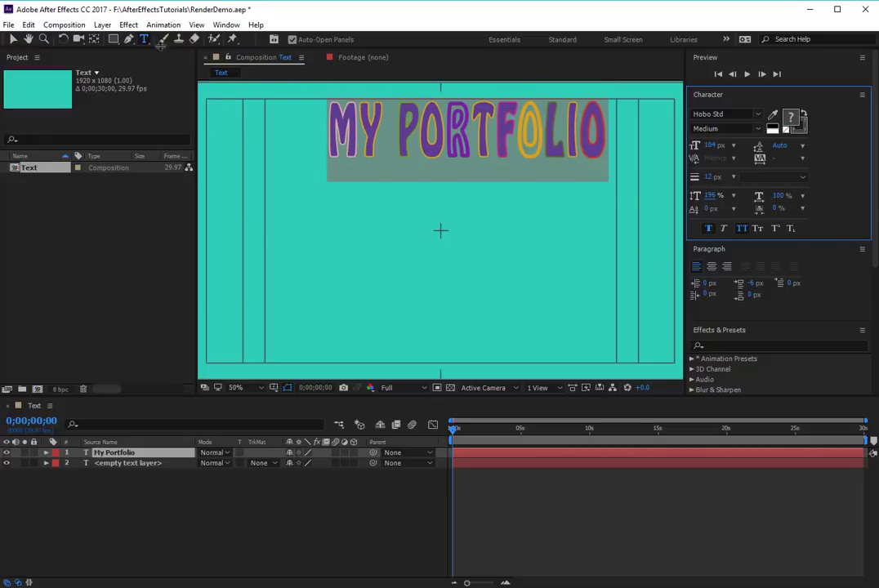
# Step: Move the "My Portfolio" title slightly down and to the right in the composition
pyautogui.write('v')
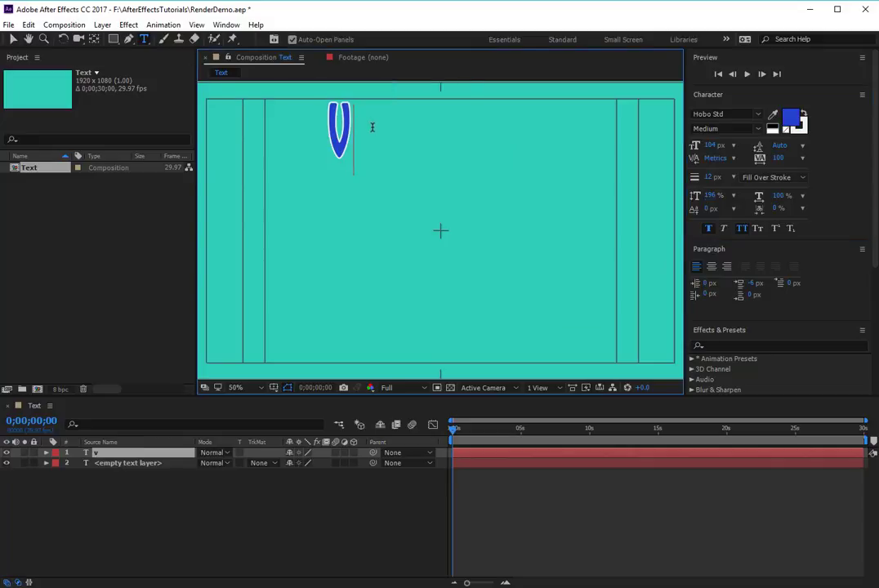
pyautogui.hotkey('ctrl', 'z')
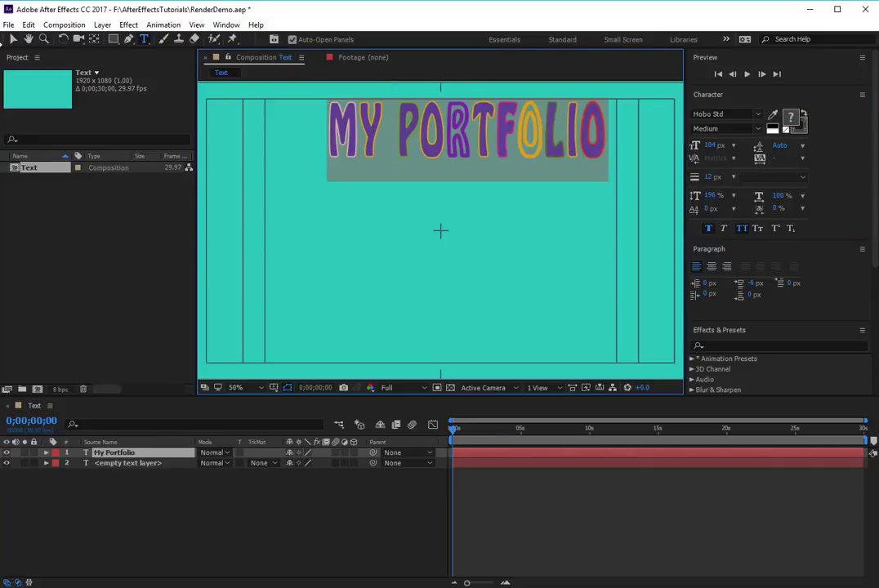
pyautogui.click(13, 38)
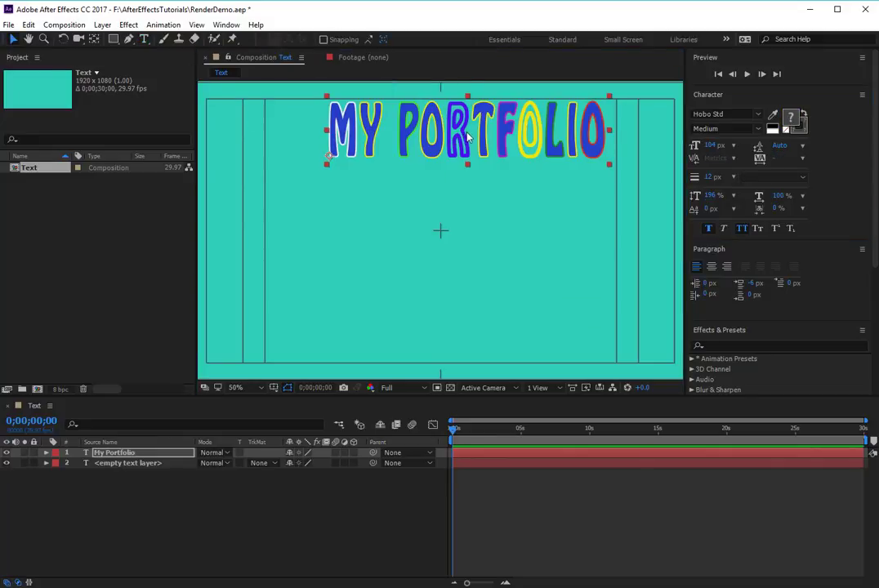
pyautogui.moveTo(467, 137); pyautogui.dragTo(477, 155)
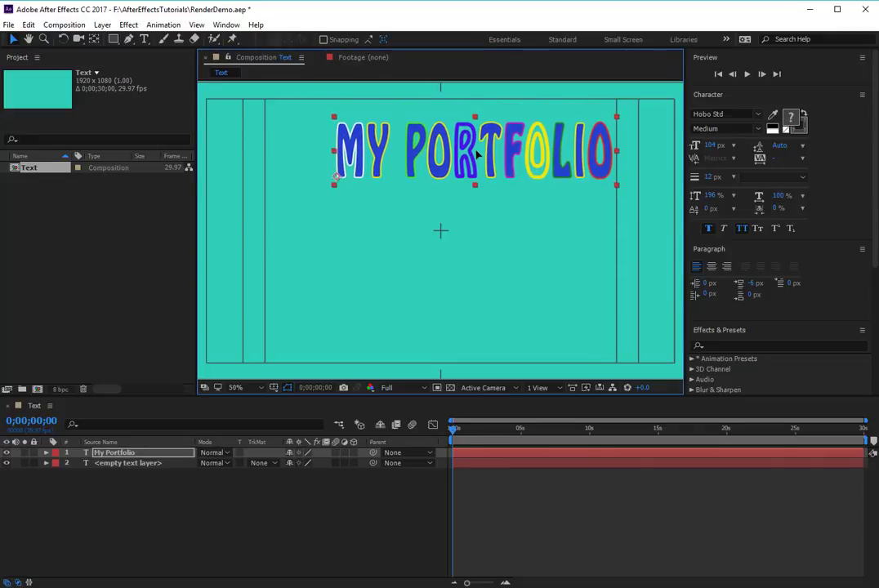
# Step: Set the horizontal scale of the "My Portfolio" title to 99%
pyautogui.click(143, 38)
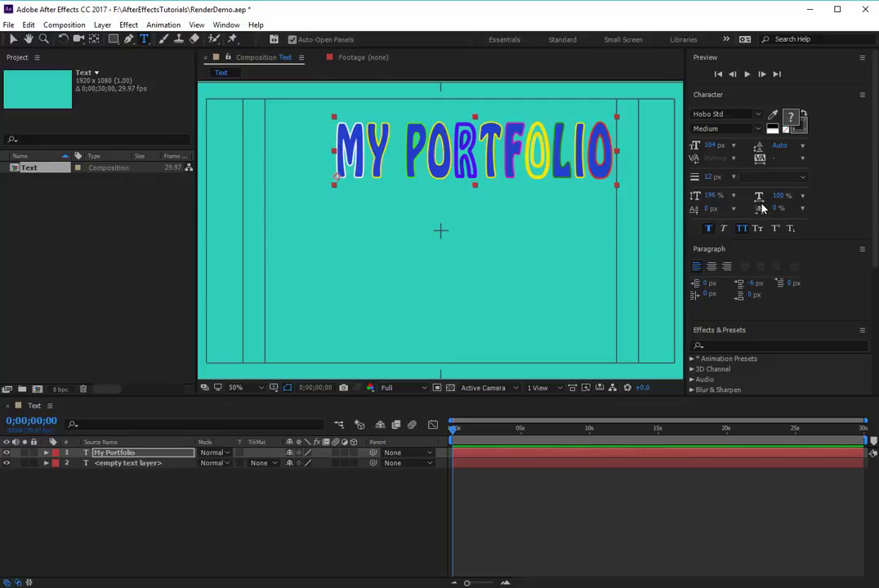
pyautogui.moveTo(779, 195)
pyautogui.mouseDown()
pyautogui.moveTo(797, 195)
pyautogui.moveTo(753, 195)
pyautogui.moveTo(779, 196)
pyautogui.mouseUp()
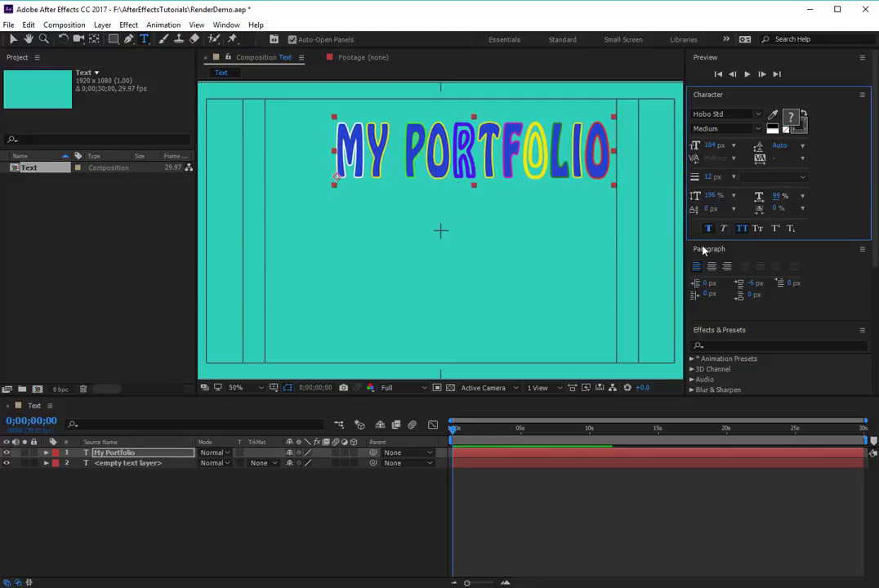
# Step: Toggle All Caps off and back on for the "My Portfolio" title
pyautogui.click(741, 228)
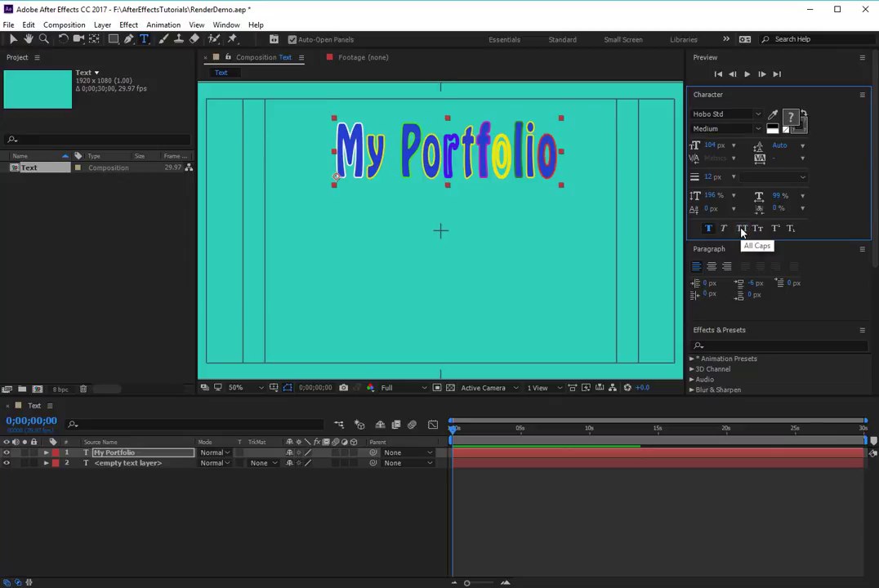
pyautogui.click(740, 229)
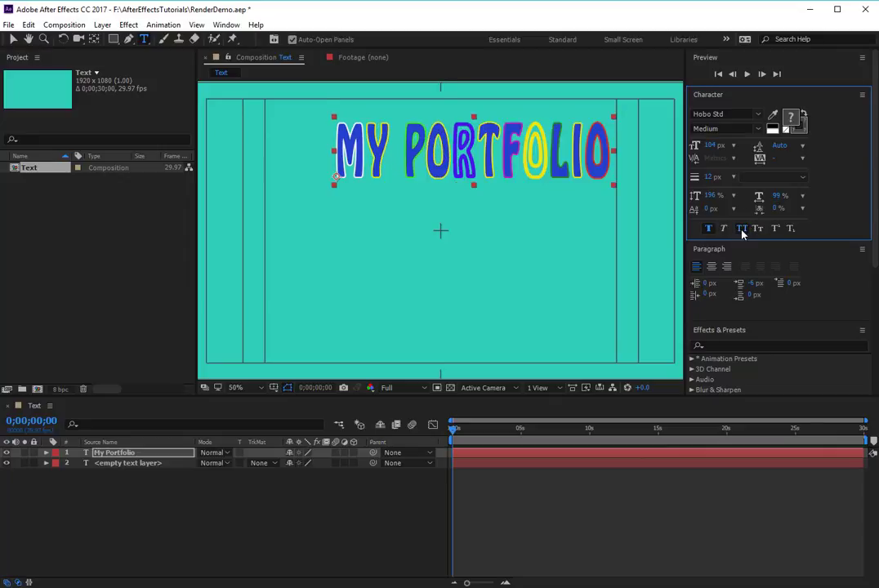
pyautogui.click(741, 229)
pyautogui.click(741, 228)
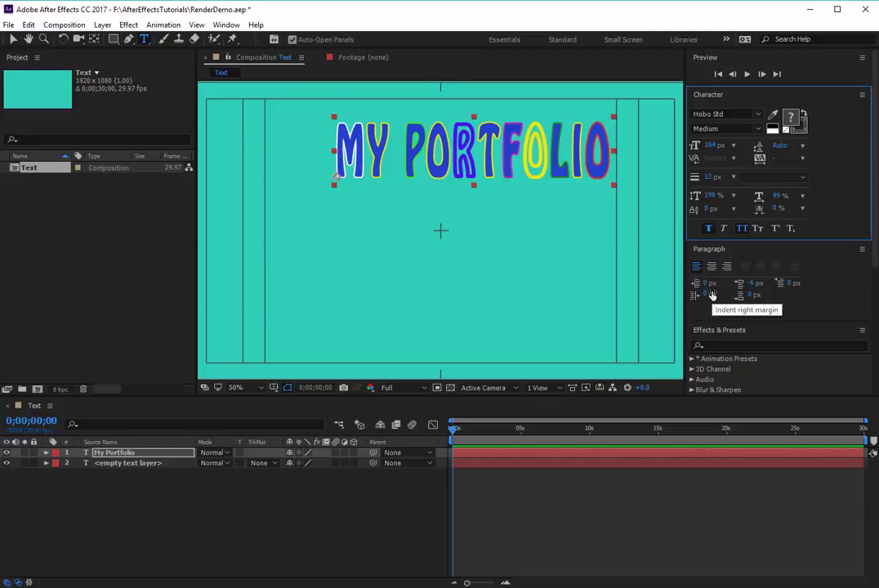
# Step: Delete the leftover empty text layer and create a new text layer in the composition
pyautogui.click(114, 465)
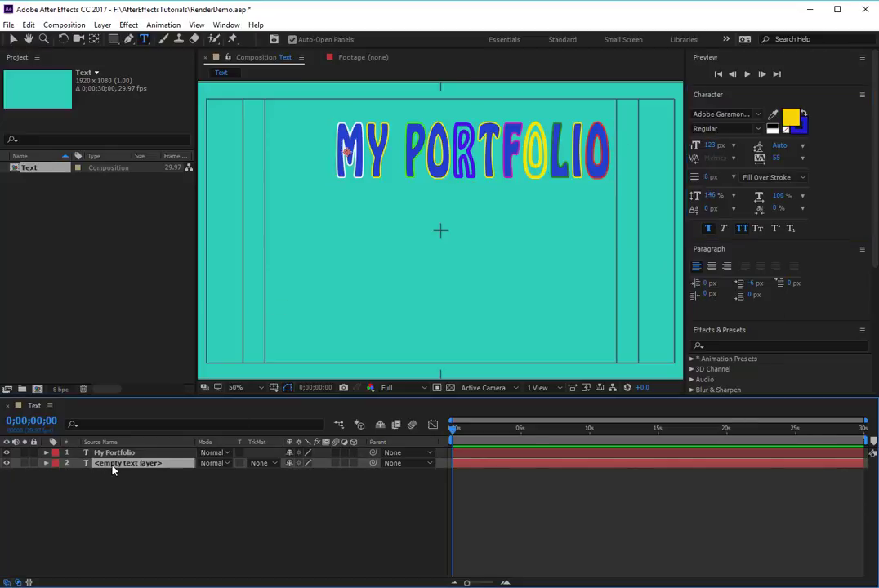
pyautogui.press('Delete')
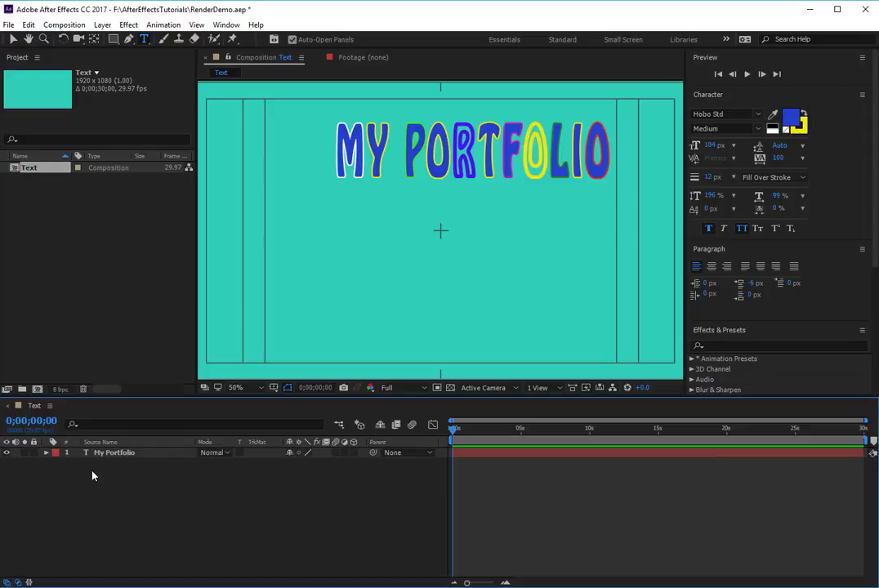
pyautogui.rightClick(144, 495)
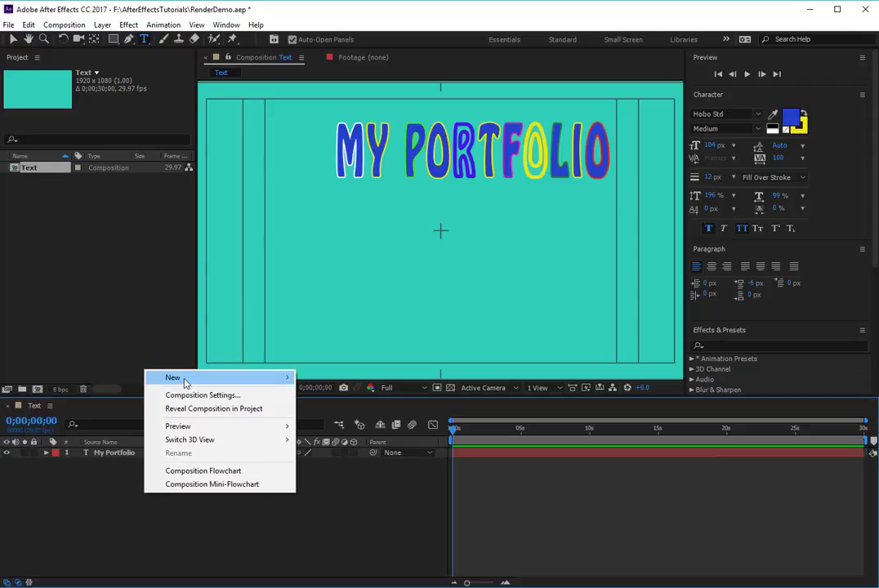
pyautogui.moveTo(186, 379)
pyautogui.click(324, 393)
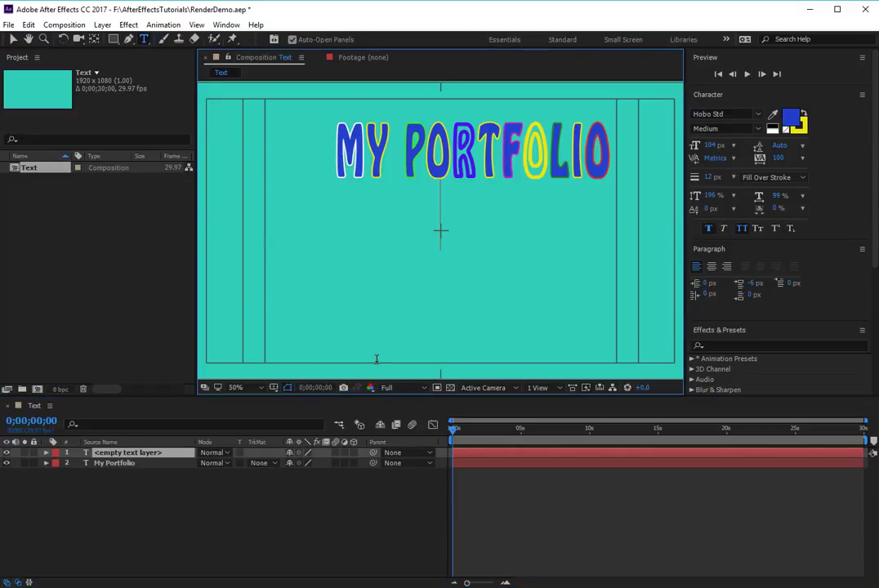
# Step: Enter the author's full name in the new text layer and set its font size to 53 px
pyautogui.write('sh')
pyautogui.press('BackSpace')
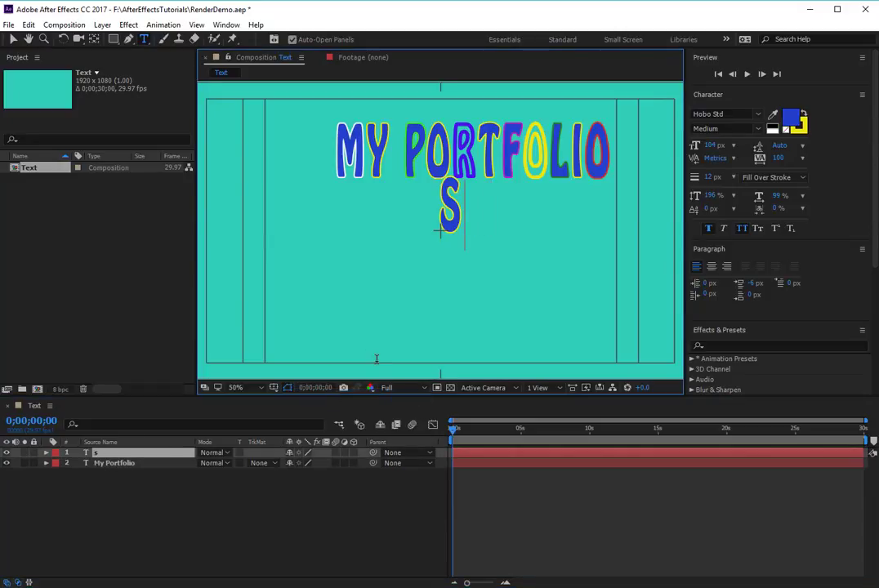
pyautogui.write('herin')
pyautogui.press('BackSpace')
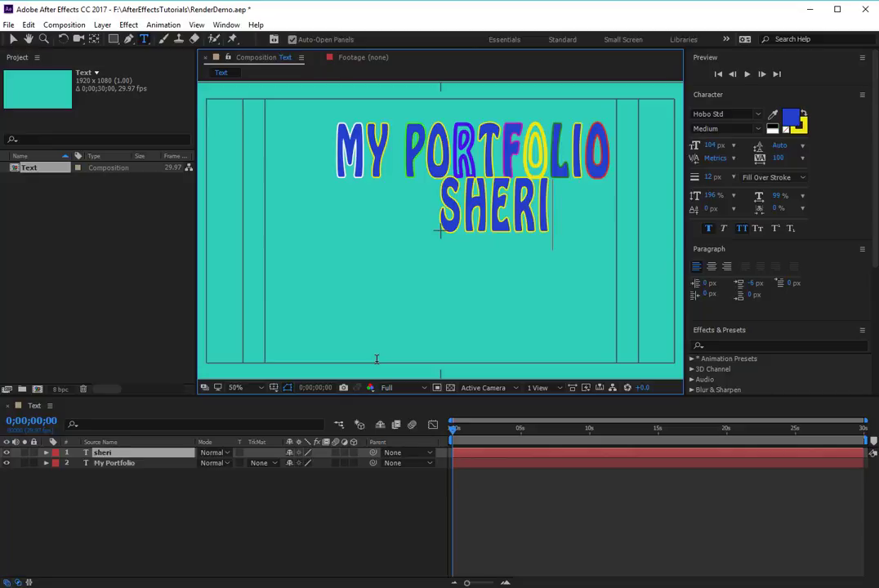
pyautogui.write('Nimmo')
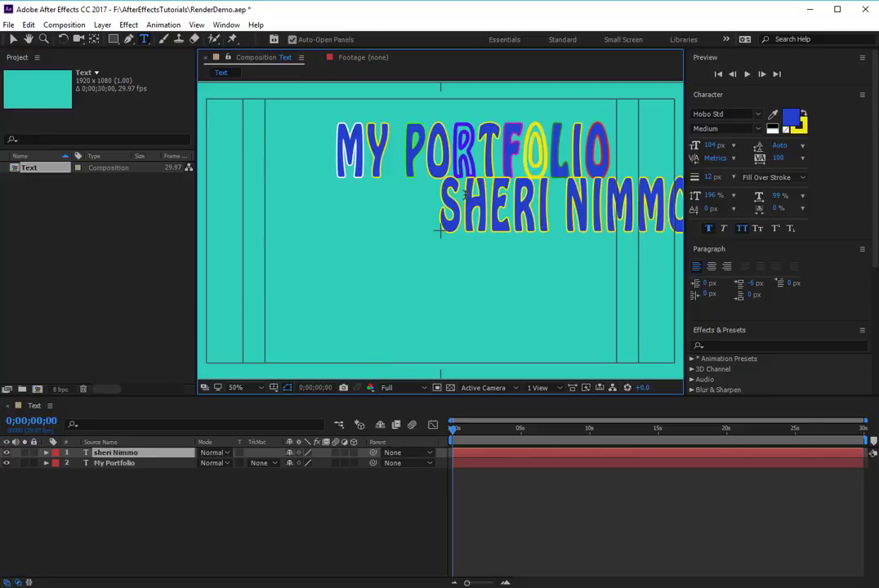
pyautogui.tripleClick(467, 196)
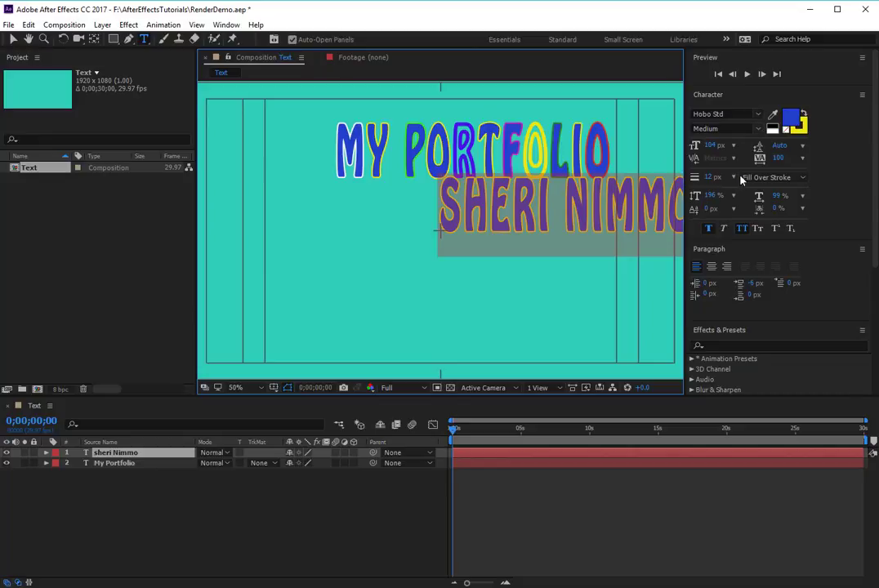
pyautogui.moveTo(713, 145); pyautogui.dragTo(681, 154)
# Step: Remove the stroke from the name text and set its fill color to near-white F1F2F9
pyautogui.click(793, 129)
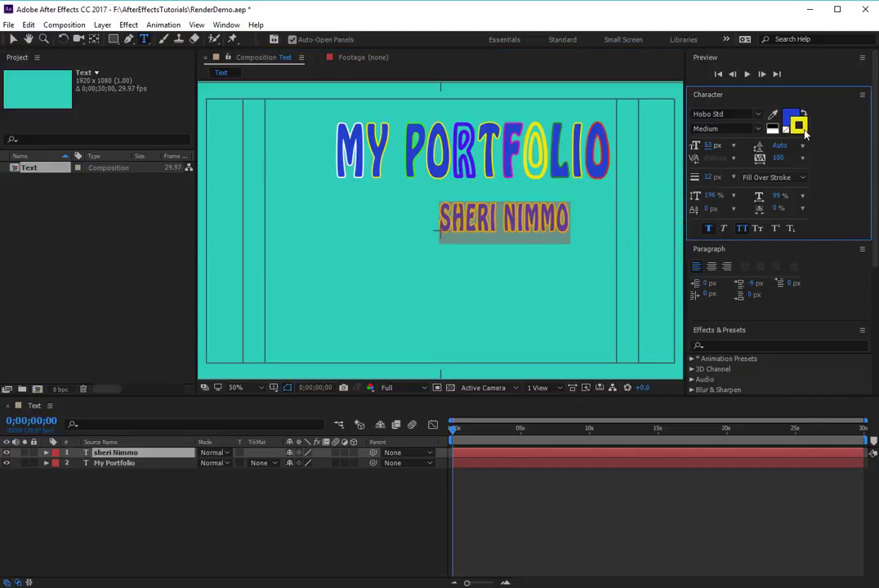
pyautogui.click(789, 118)
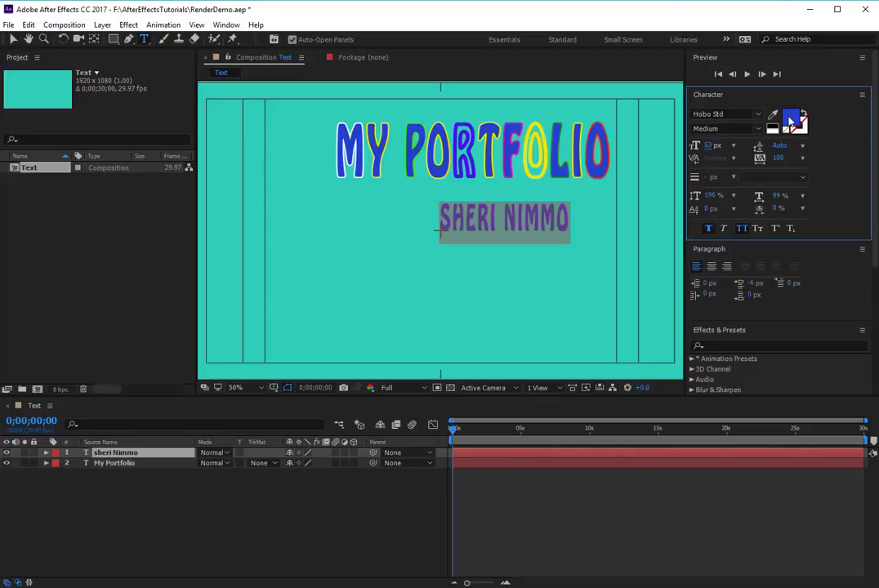
pyautogui.click(790, 119)
pyautogui.click(283, 213)
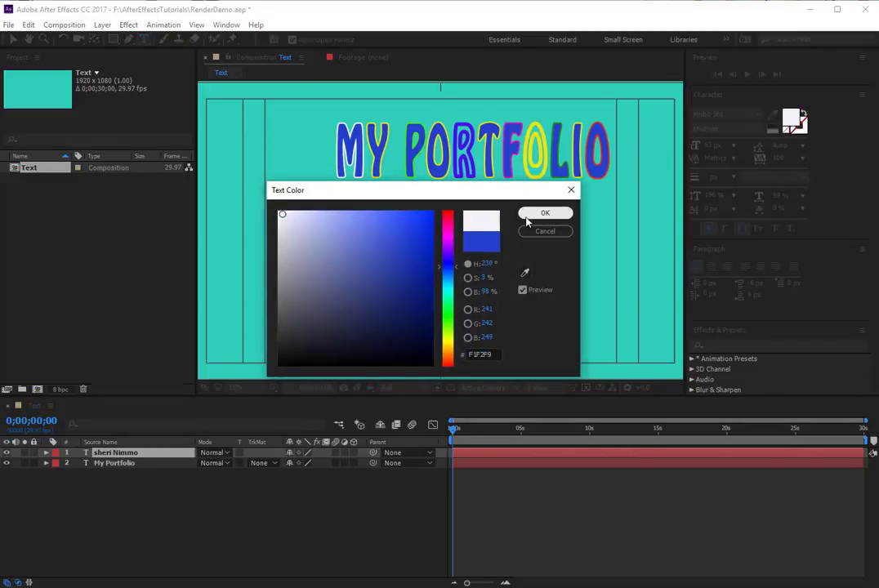
pyautogui.click(545, 213)
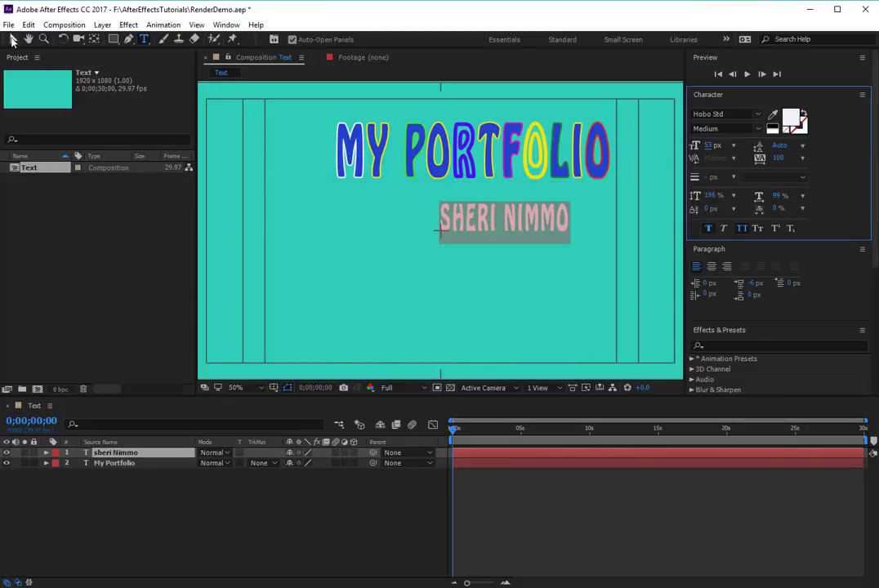
# Step: Move the name text up beneath the right end of the "My Portfolio" title and set its font size to 37 px
pyautogui.click(13, 38)
pyautogui.moveTo(490, 217); pyautogui.dragTo(529, 199)
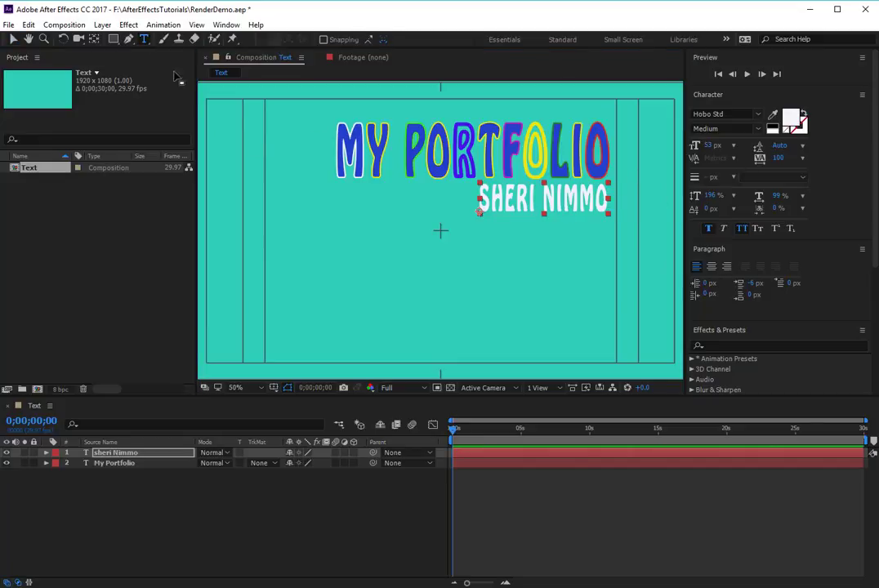
pyautogui.click(143, 39)
pyautogui.click(506, 202)
pyautogui.moveTo(478, 204); pyautogui.dragTo(644, 214)
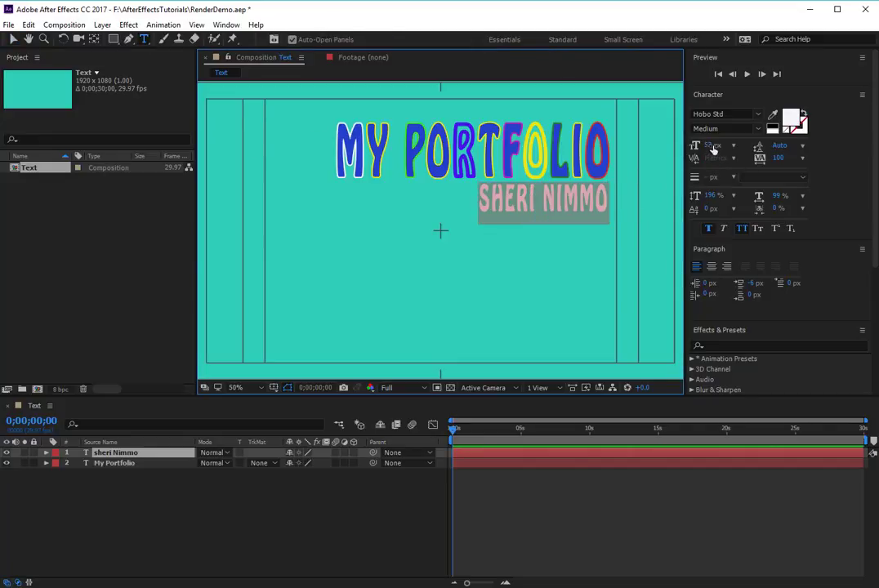
pyautogui.moveTo(707, 146)
pyautogui.mouseDown()
pyautogui.moveTo(716, 147)
pyautogui.moveTo(693, 146)
pyautogui.mouseUp()
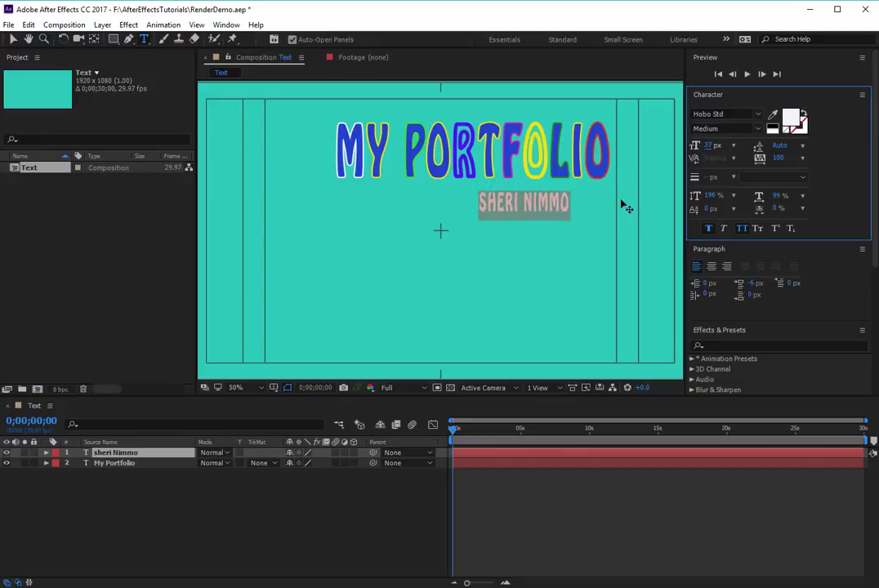
# Step: Reposition the name text so its right edge lines up with the end of the title, just below it
pyautogui.click(13, 38)
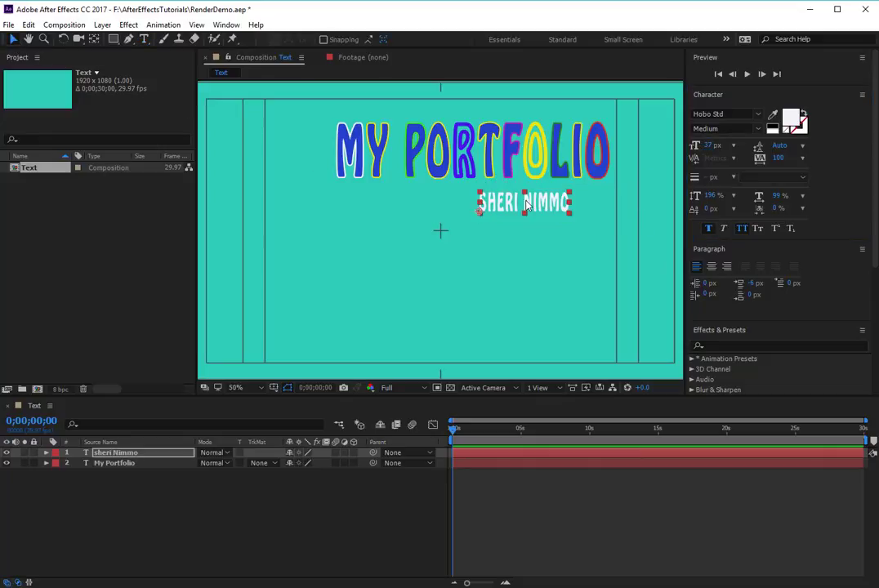
pyautogui.moveTo(518, 205); pyautogui.dragTo(555, 200)
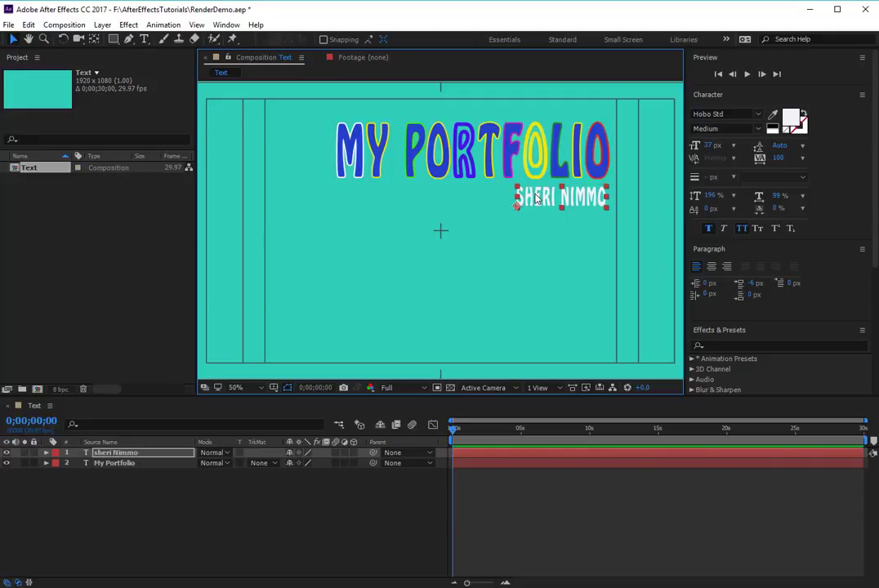
pyautogui.moveTo(537, 198)
pyautogui.mouseDown()
pyautogui.moveTo(537, 238)
pyautogui.moveTo(538, 197)
pyautogui.mouseUp()
# Step: Shrink and raise the last two letters of the name, with 139% vertical scale and a 38 px baseline shift
pyautogui.click(144, 41)
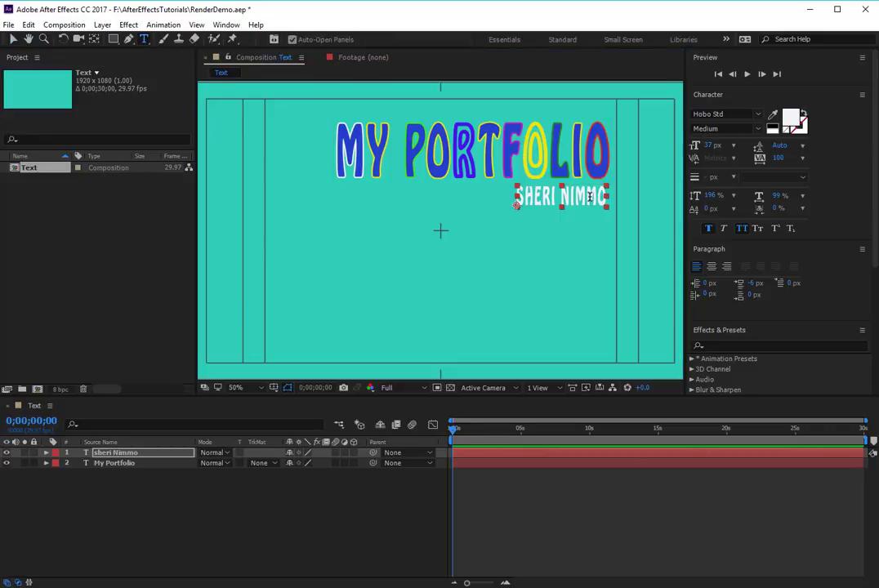
pyautogui.moveTo(586, 196); pyautogui.dragTo(605, 195)
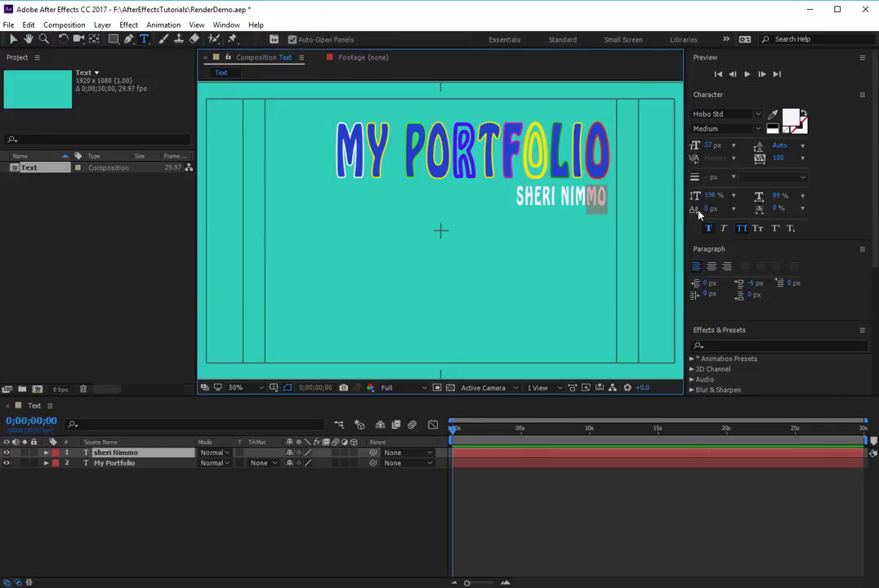
pyautogui.hotkey('ctrl', 'shift', '=')
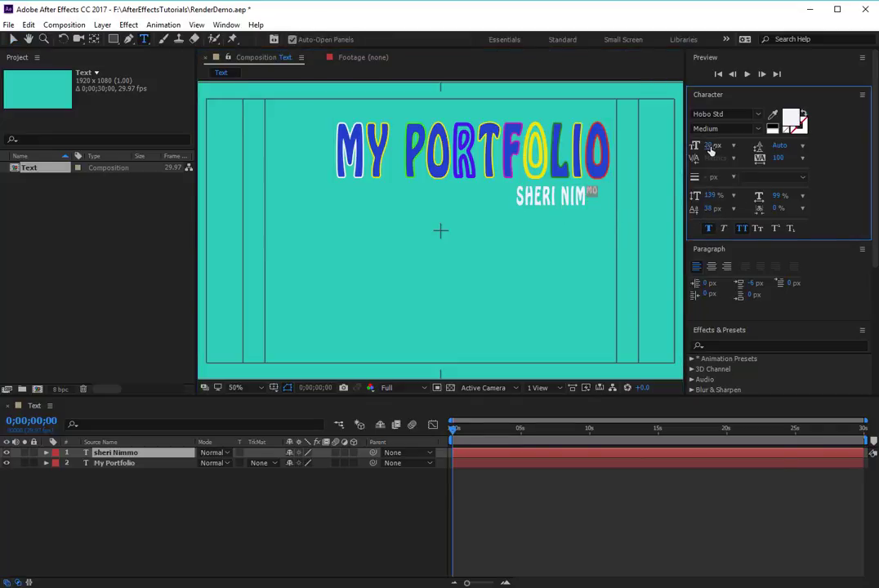